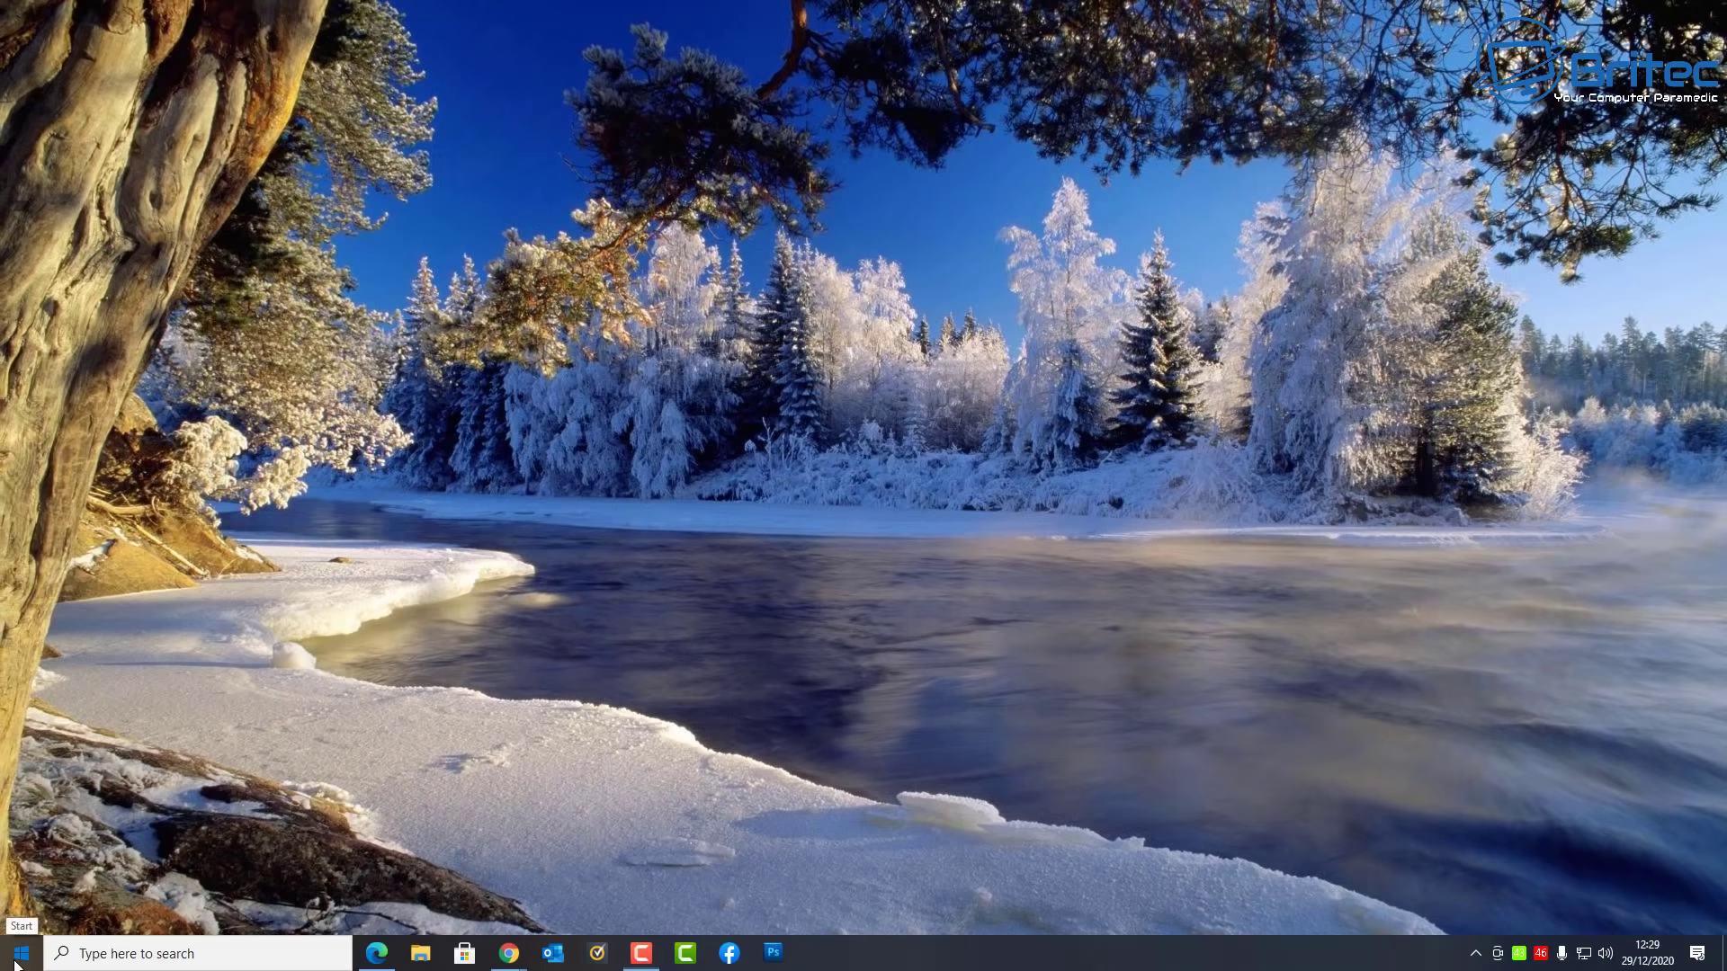
Go to the Power & sleep page by searching 'power' in Settings.
click(21, 954)
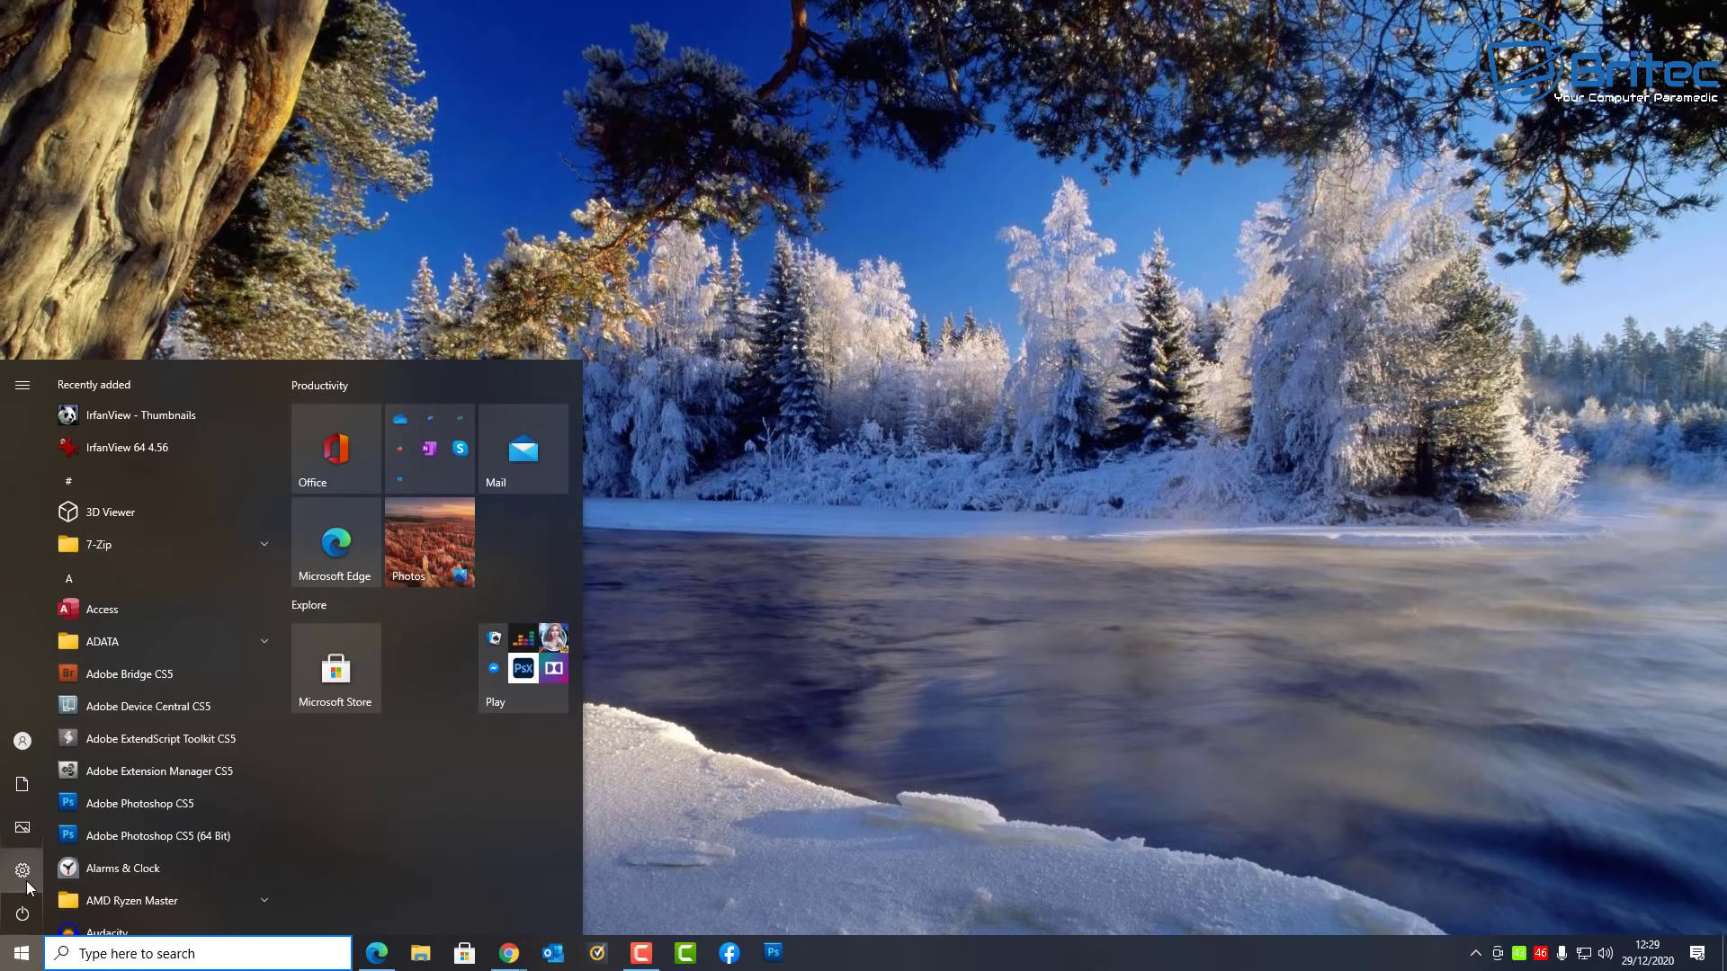
click(26, 885)
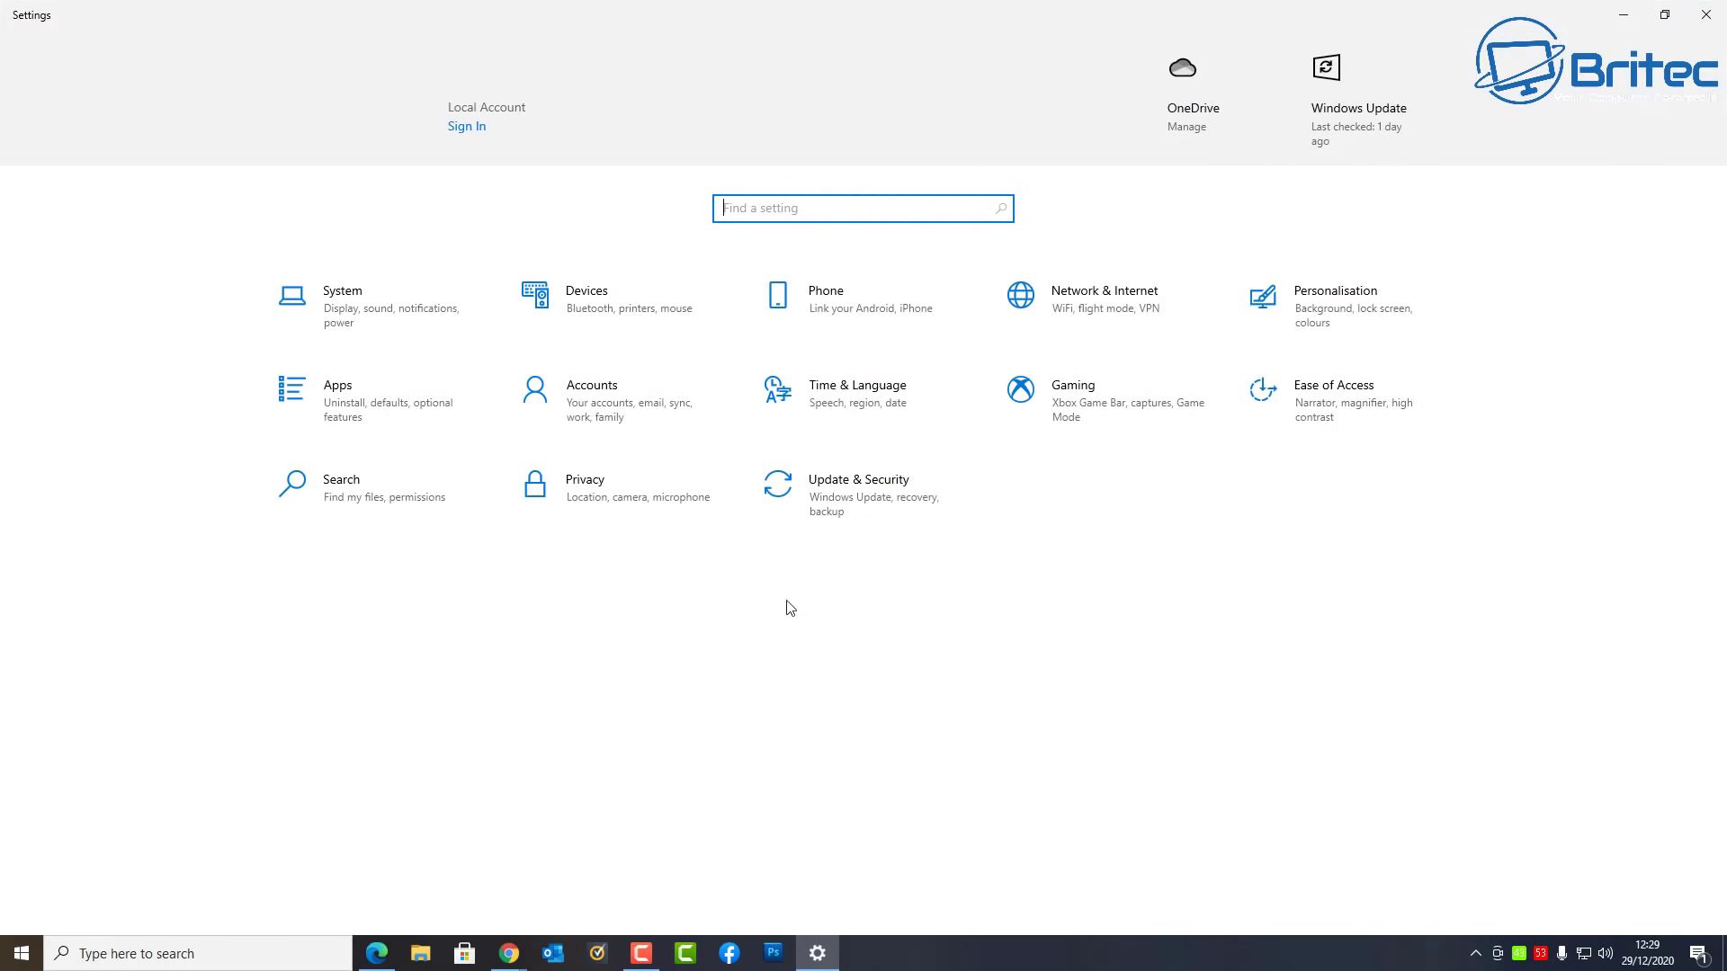
text(power)
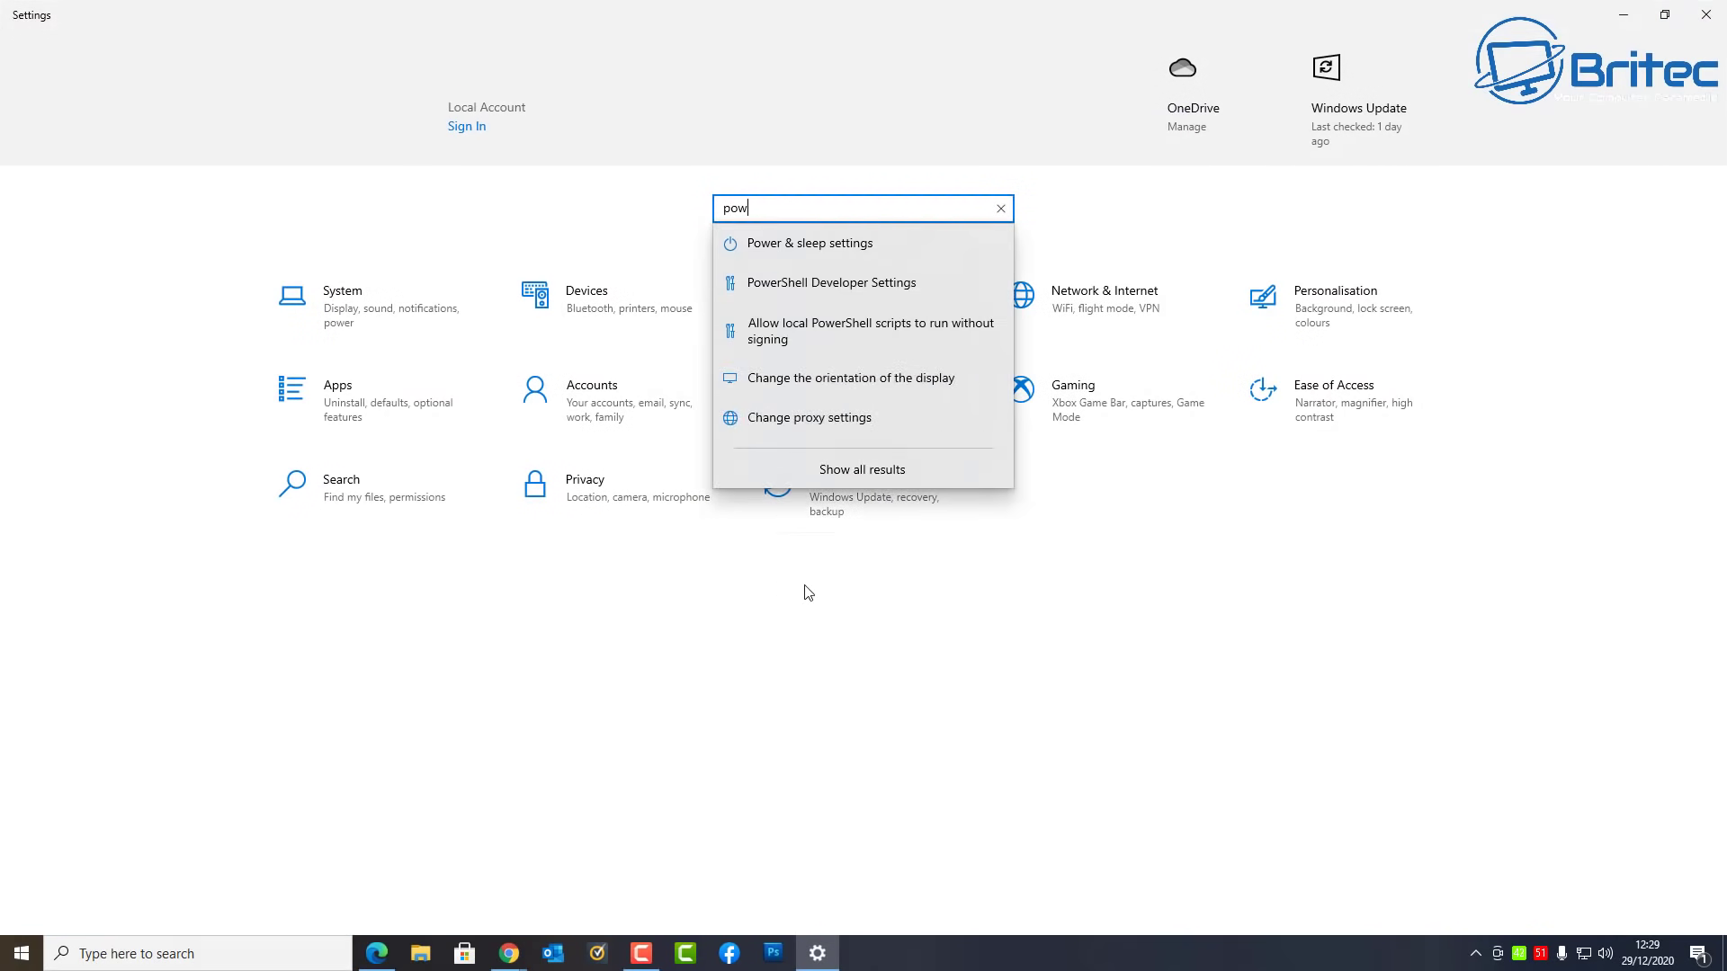
click(859, 245)
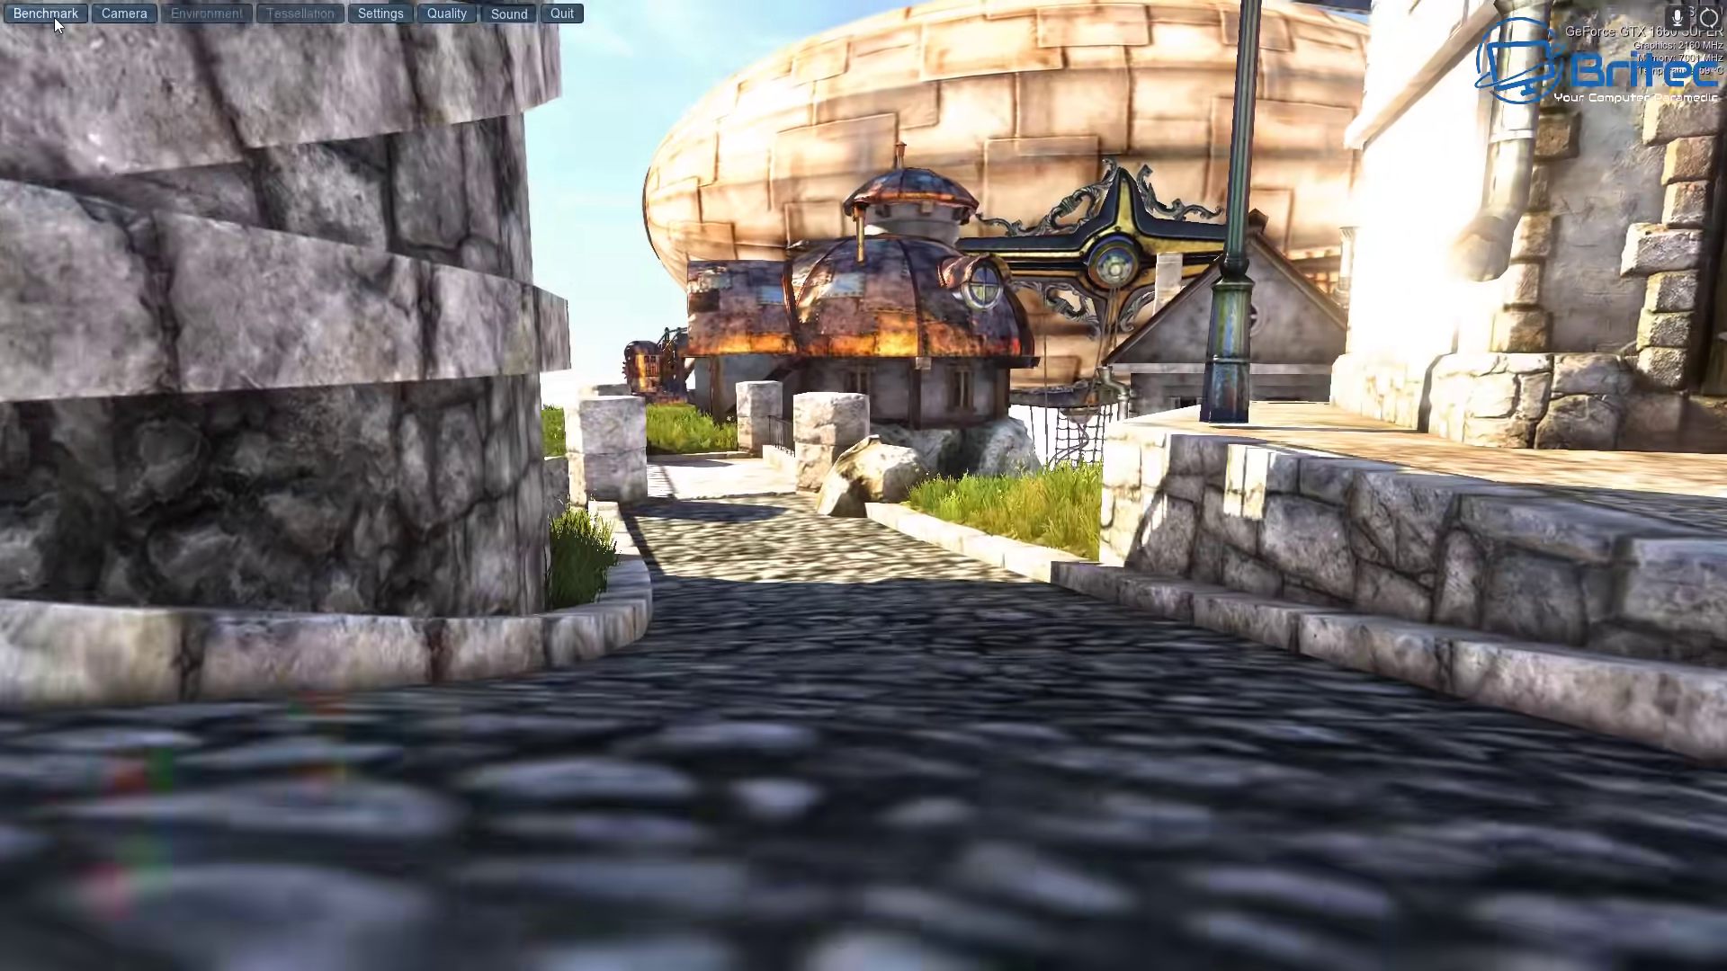
Start the Unigine Heaven benchmark run through the town scene.
click(54, 18)
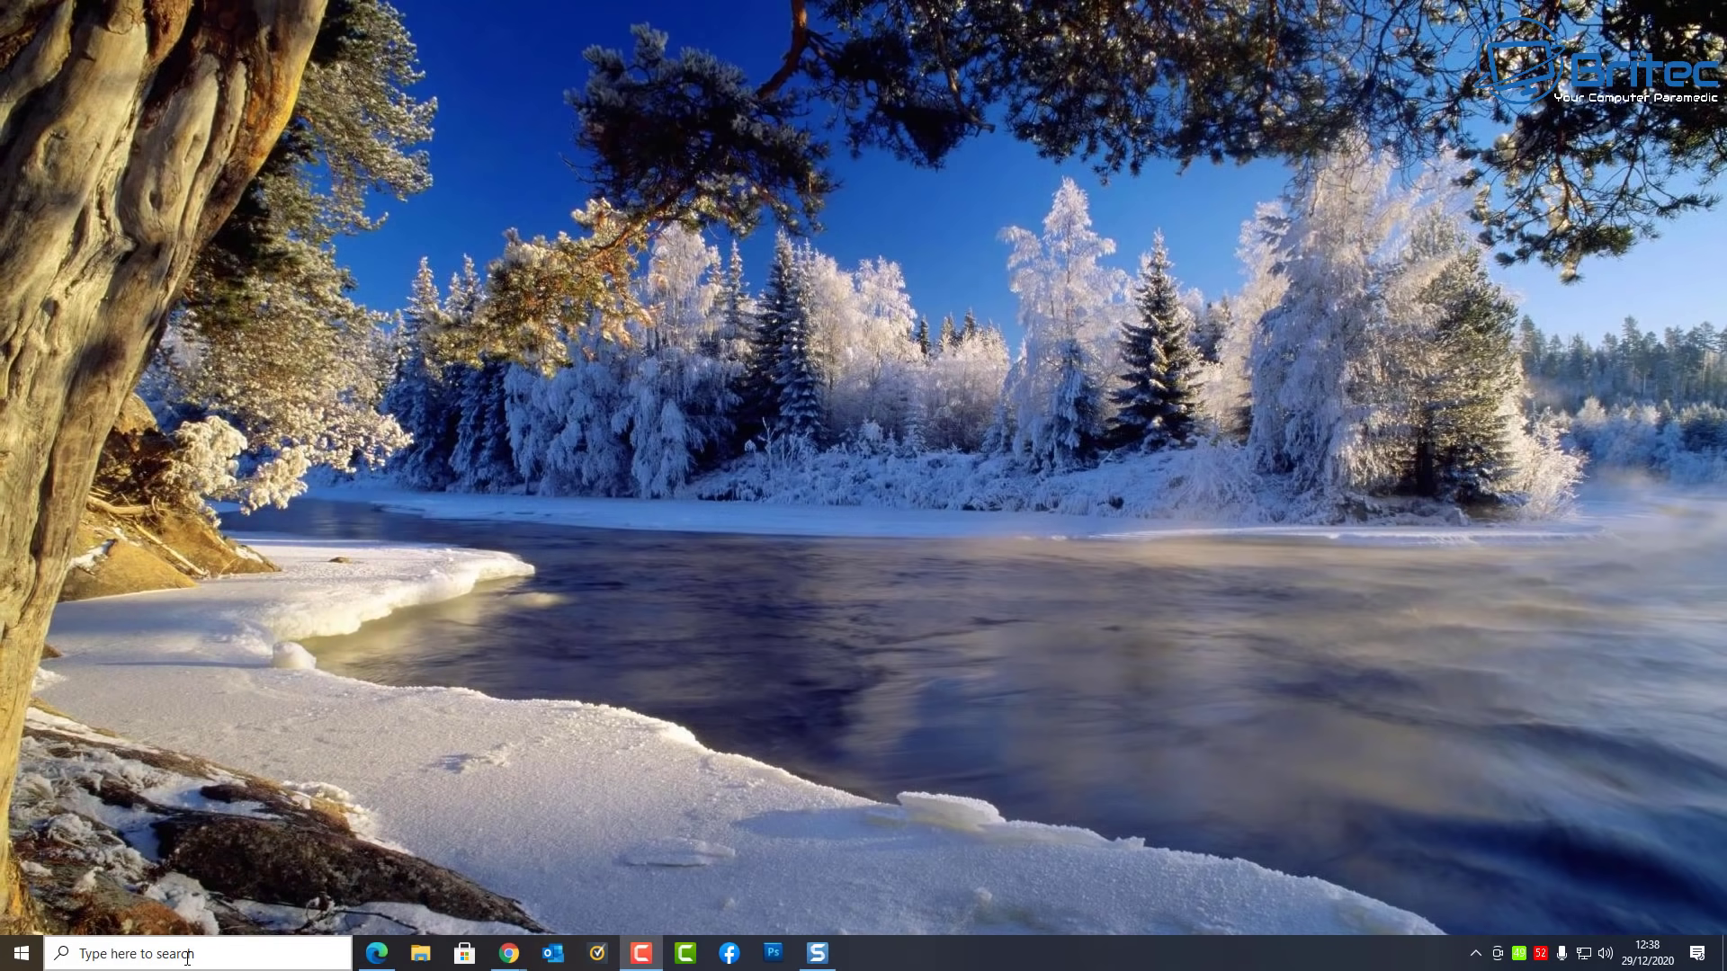
Set the Power & sleep power mode slider to Best performance.
click(21, 953)
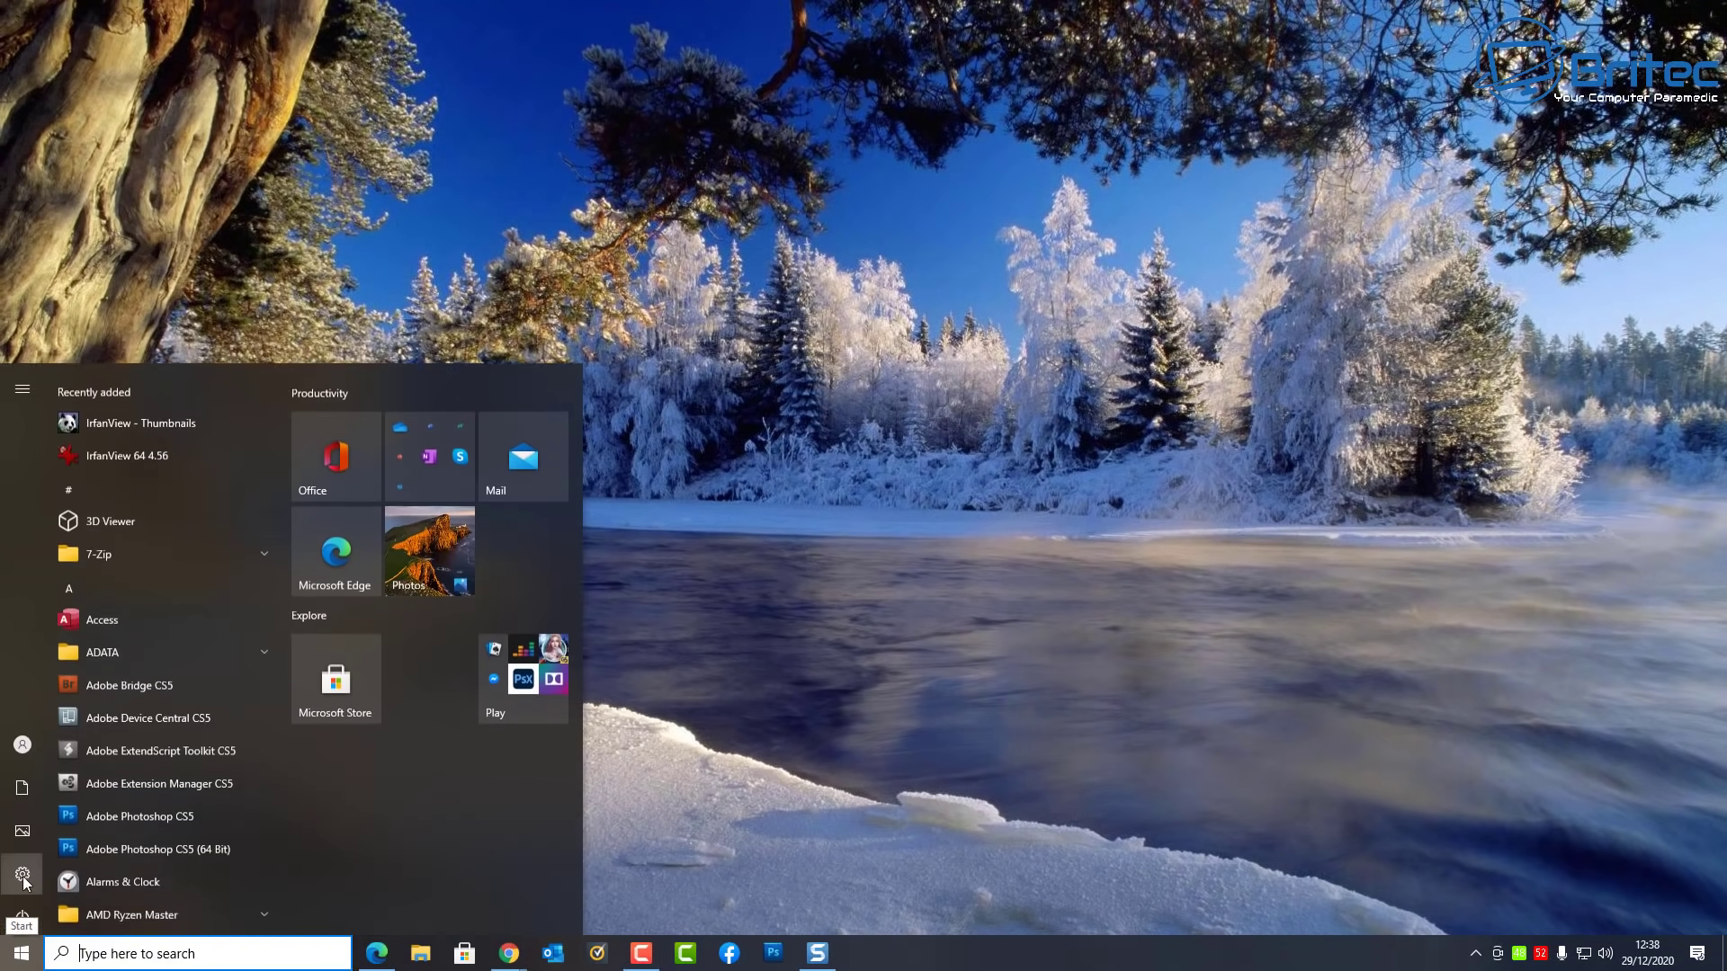
click(23, 863)
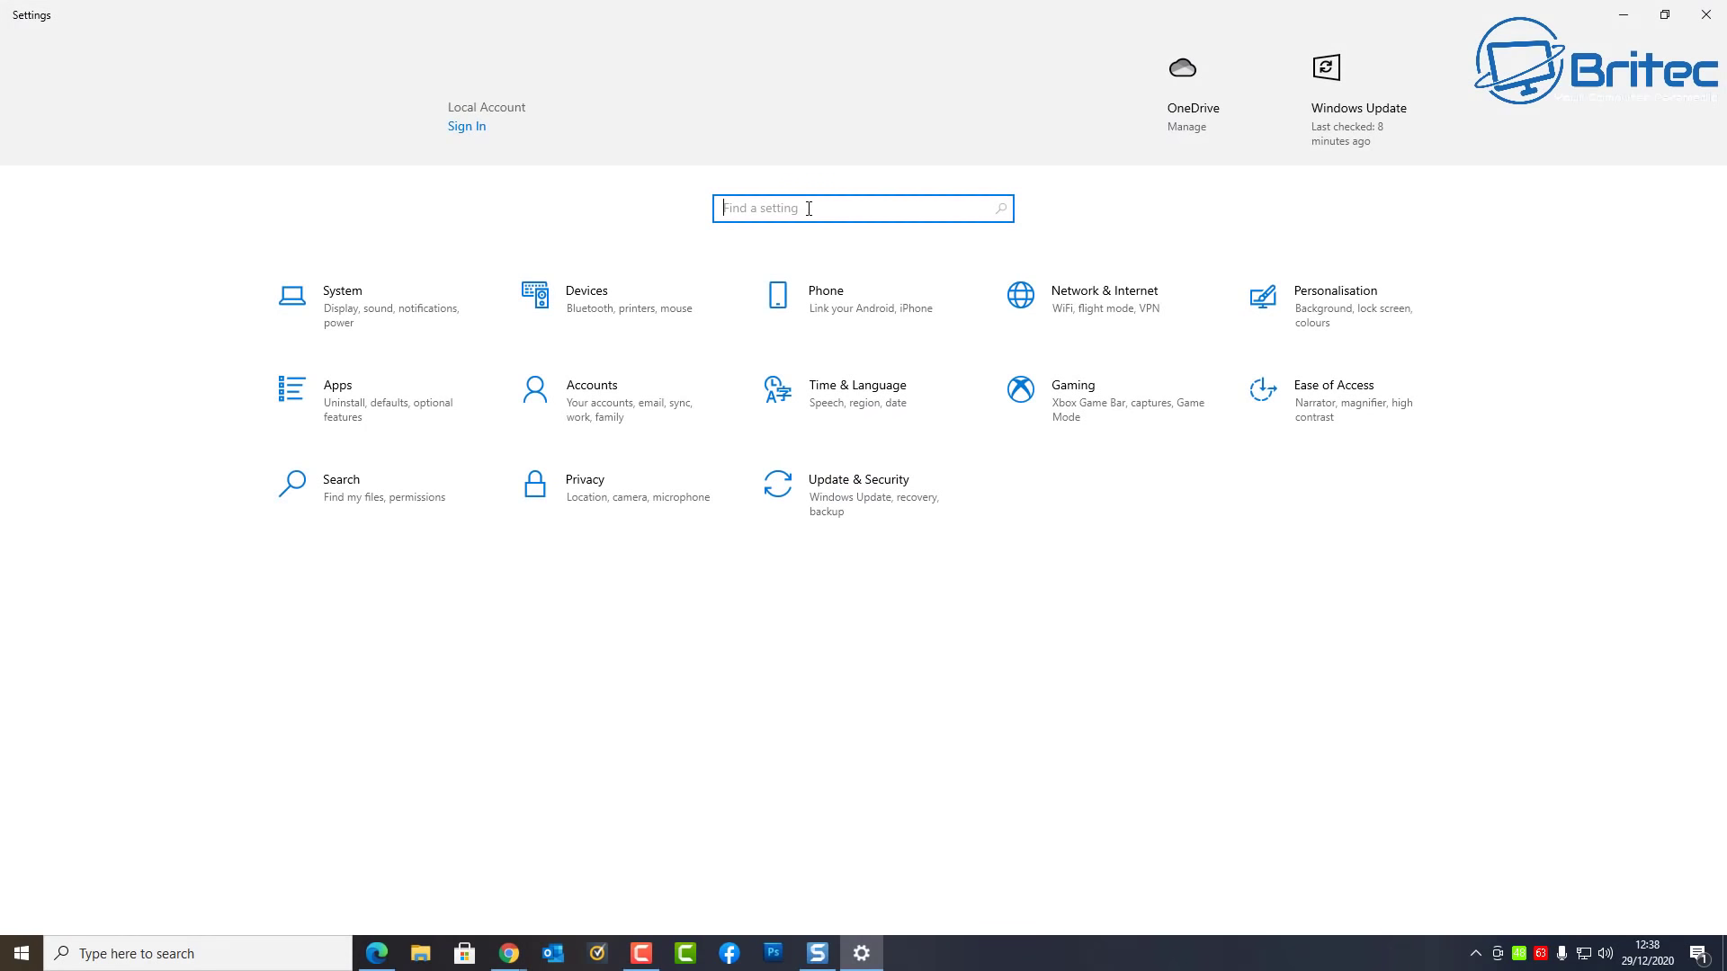
text(po)
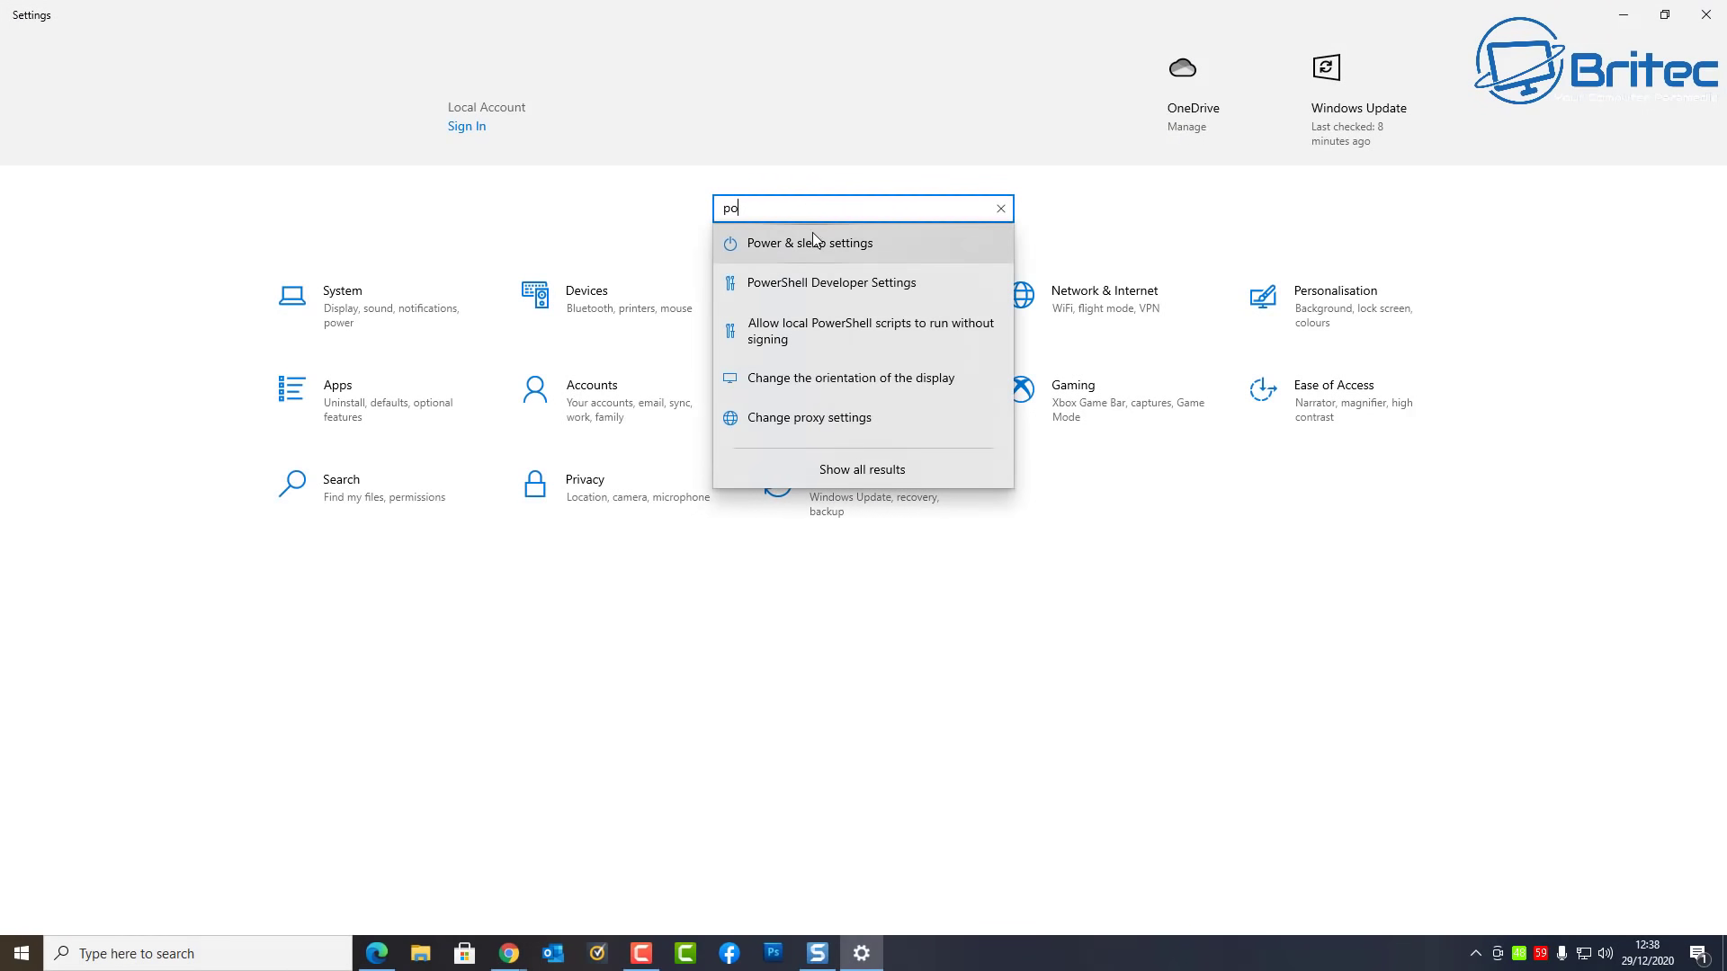
click(814, 244)
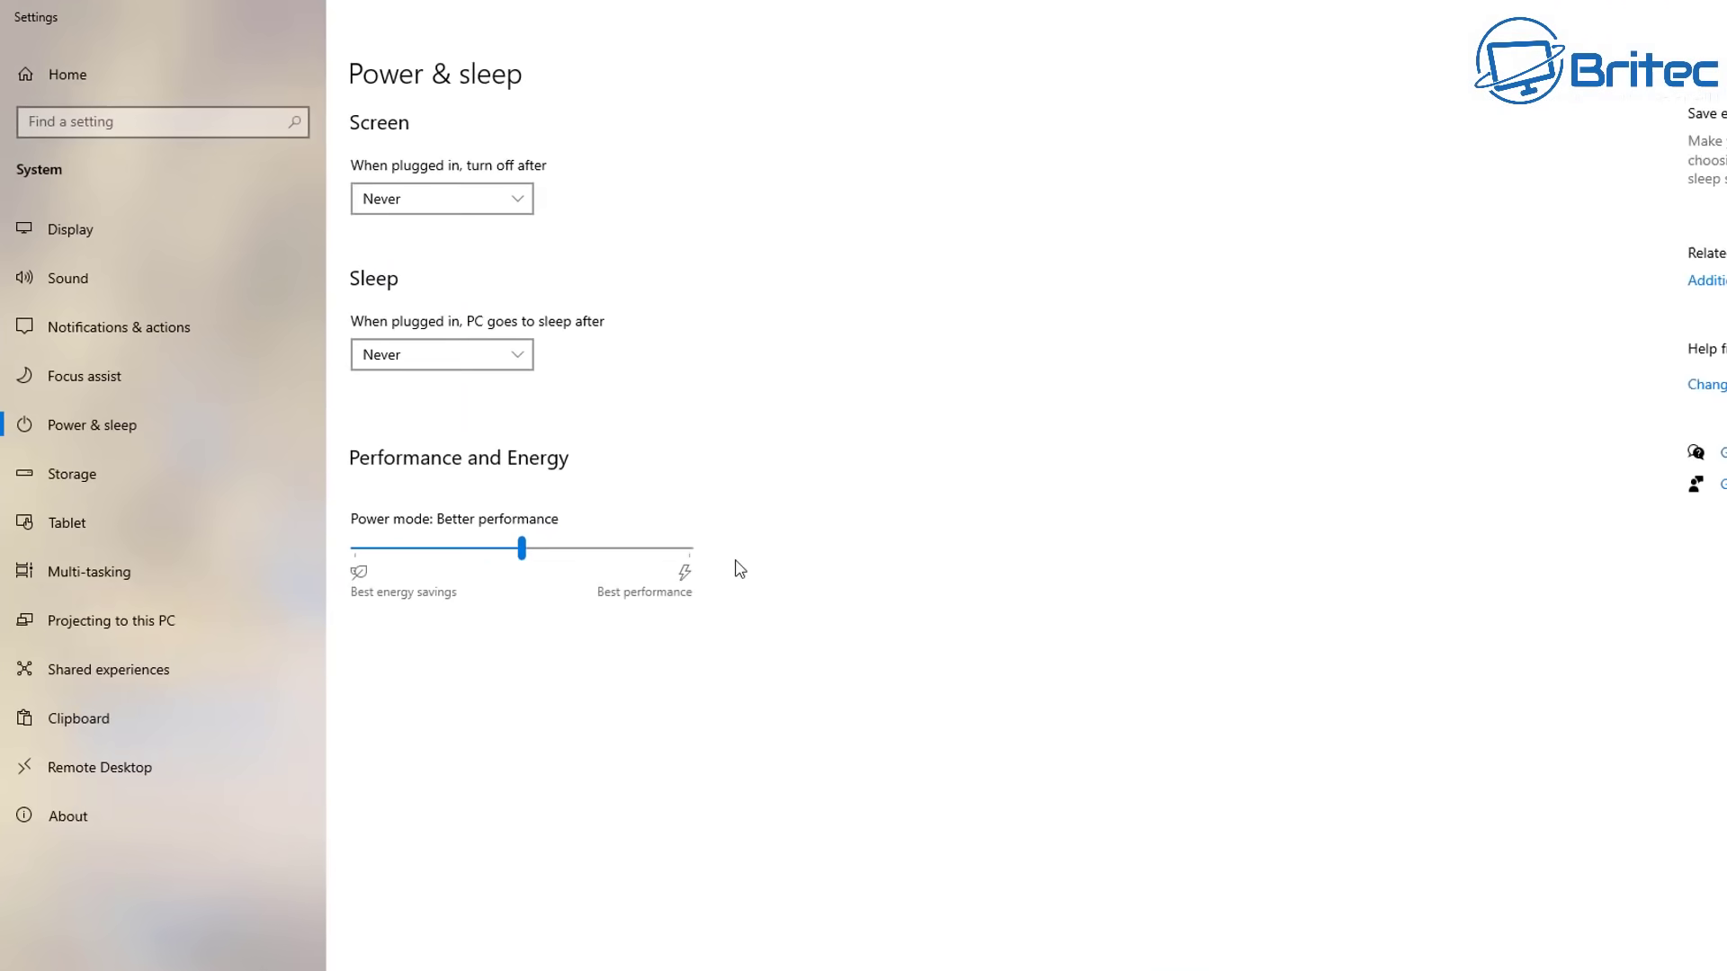
drag(690, 720, 968, 747)
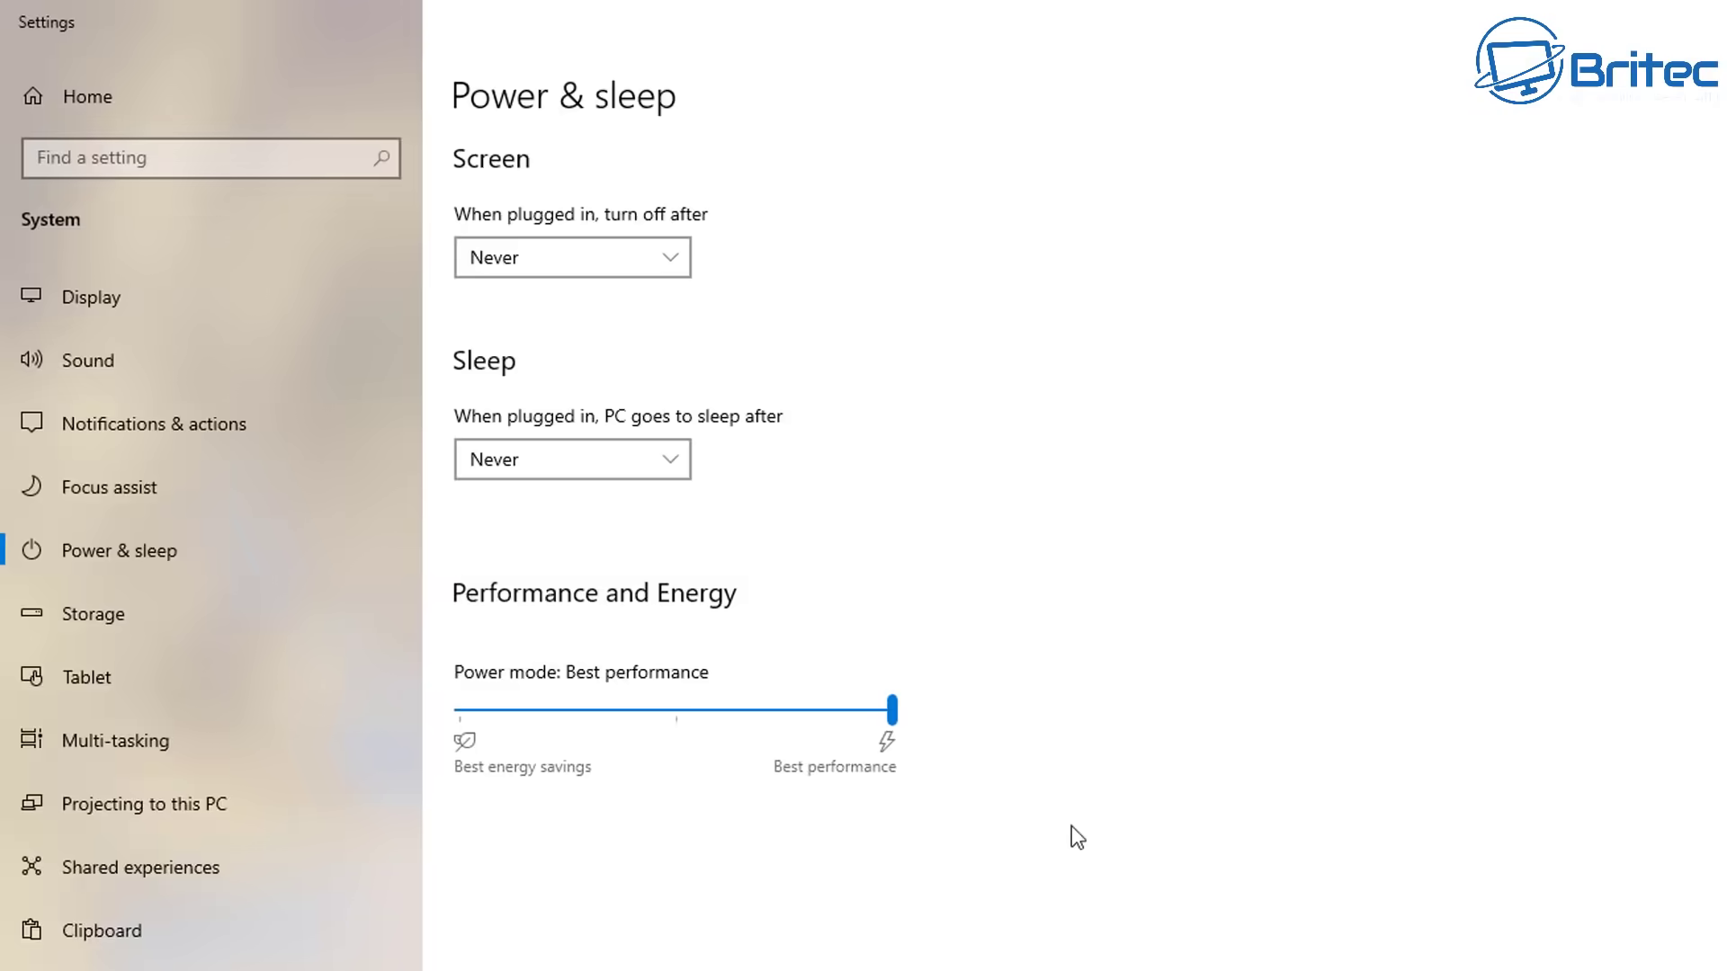
Switch the power plan to High performance and close Settings.
click(1577, 359)
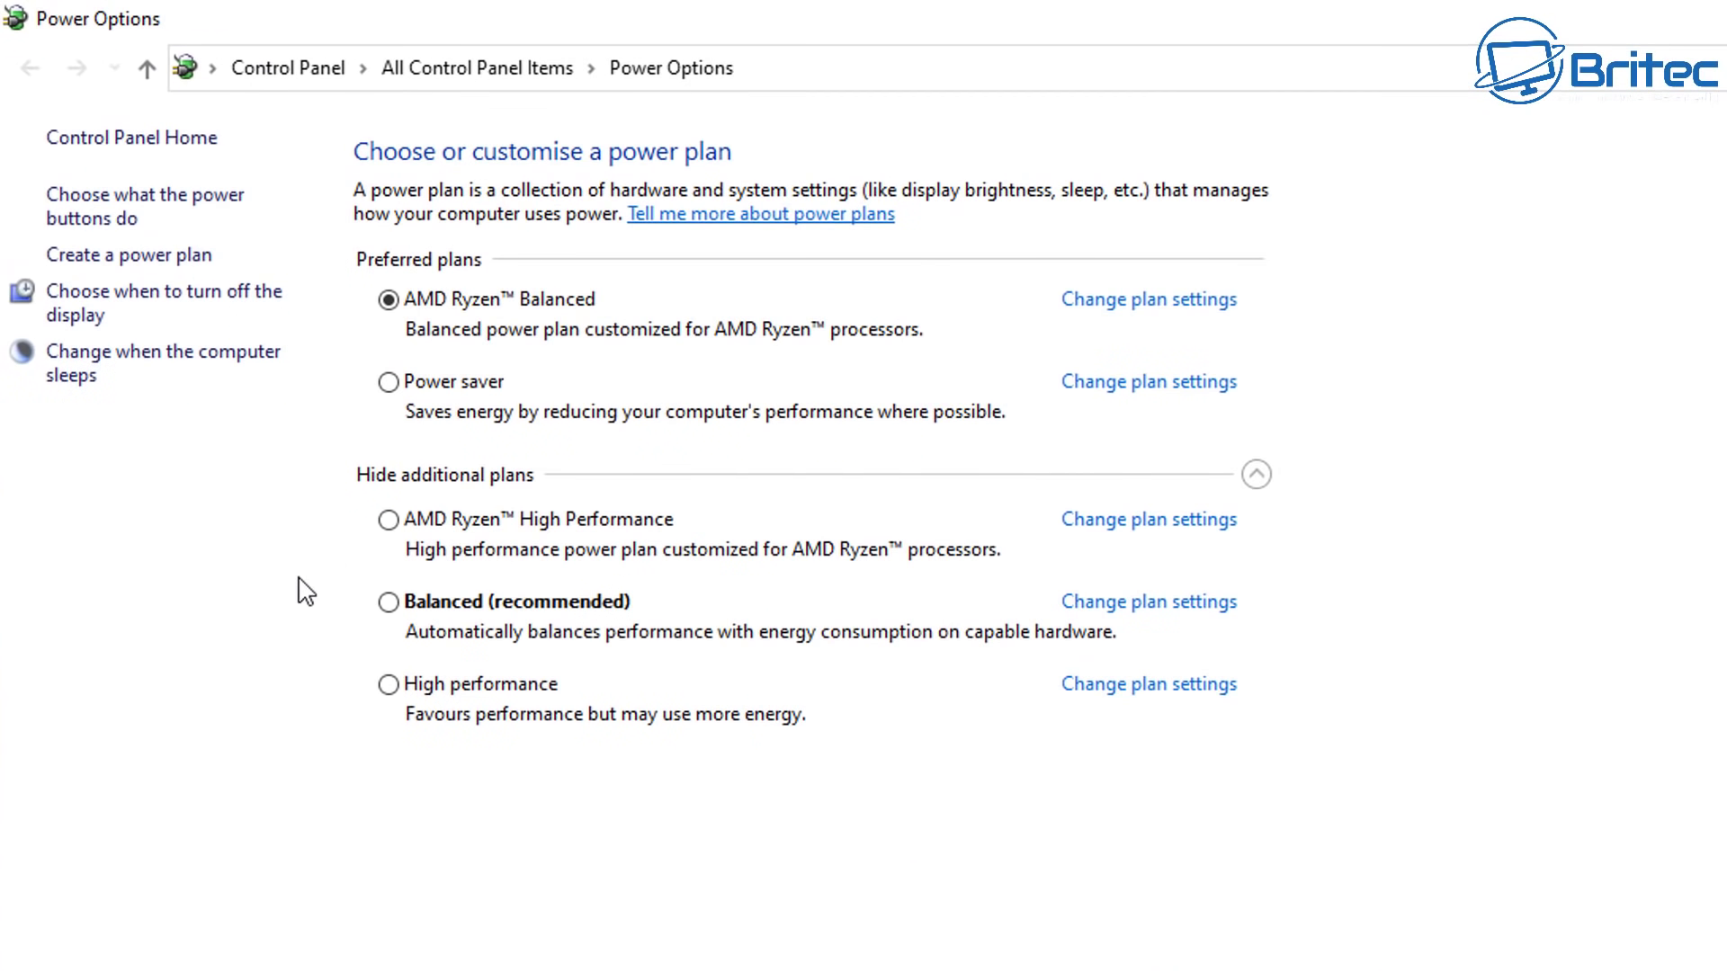
click(393, 688)
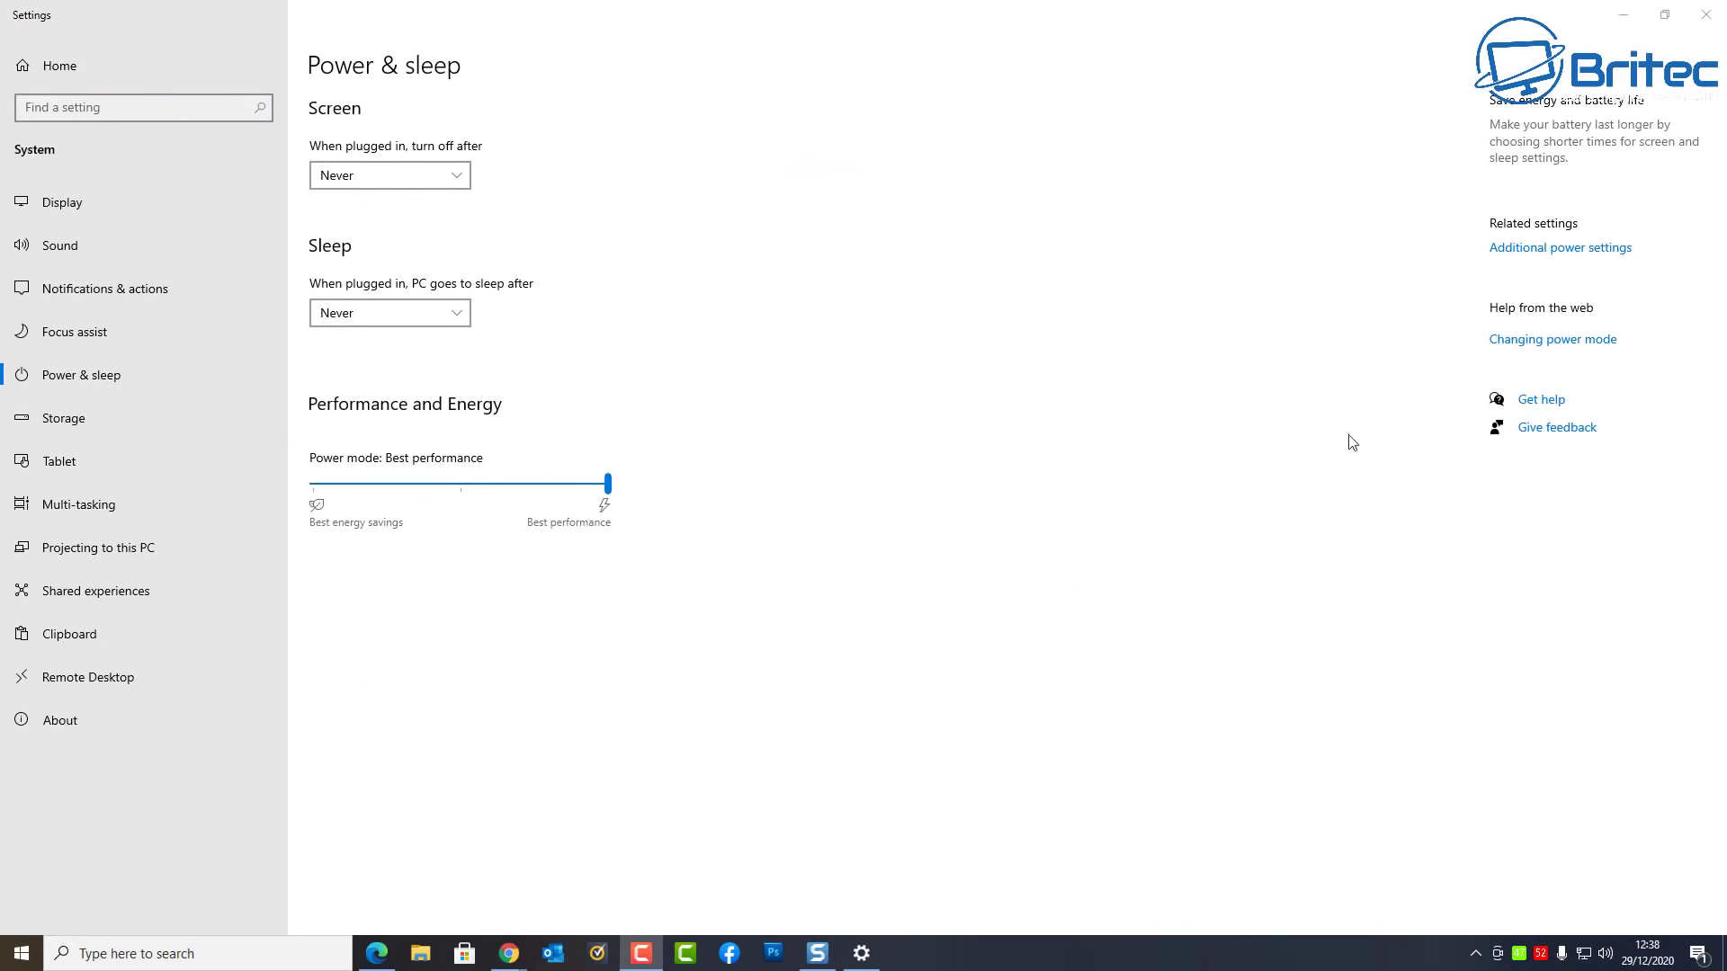
click(1703, 23)
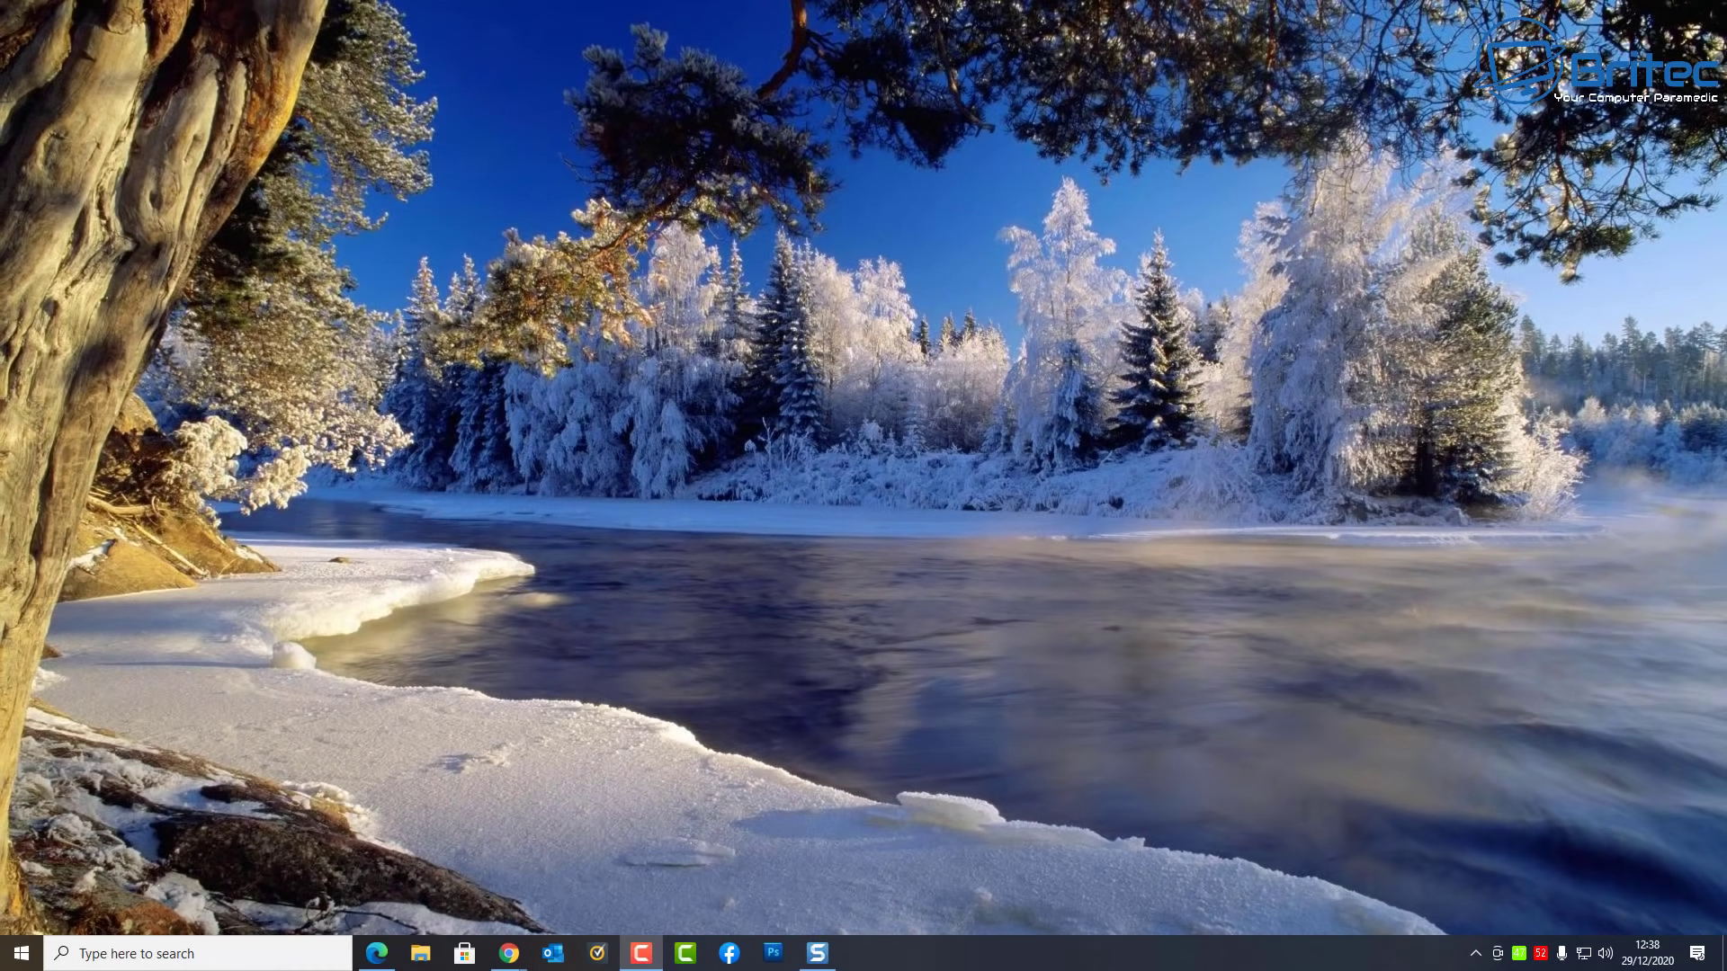
Set NVIDIA image settings to 'Use my preference emphasising Performance' and close the panel.
right_click(802, 444)
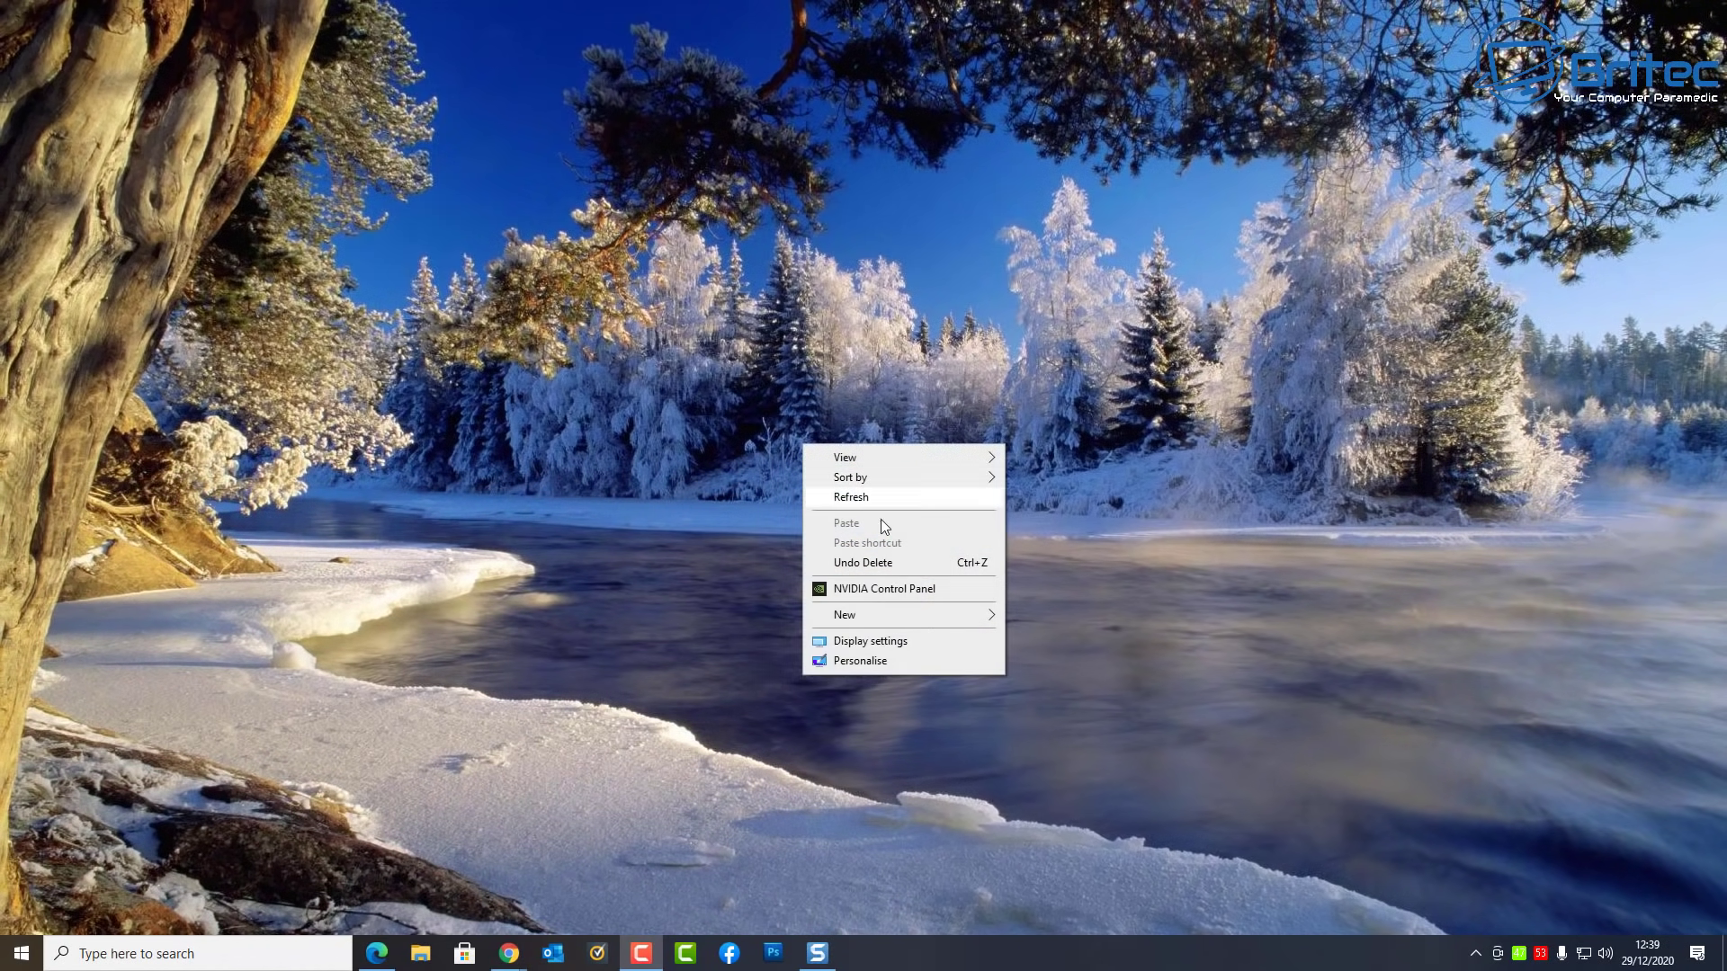
click(905, 594)
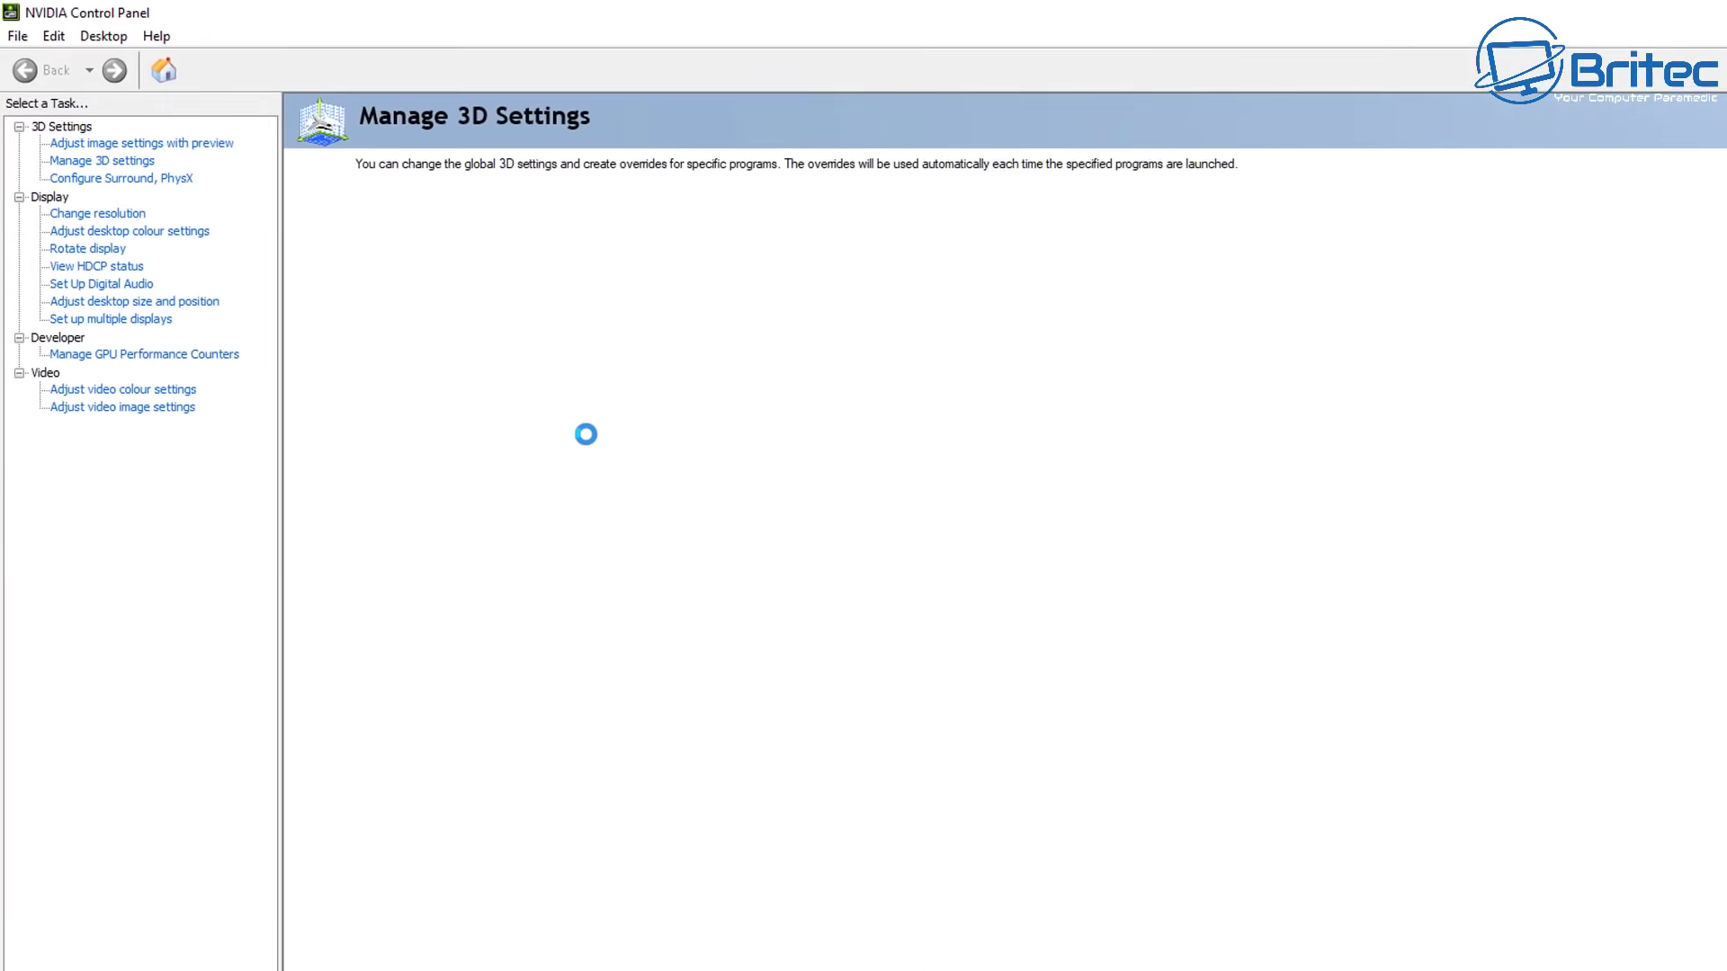
click(176, 143)
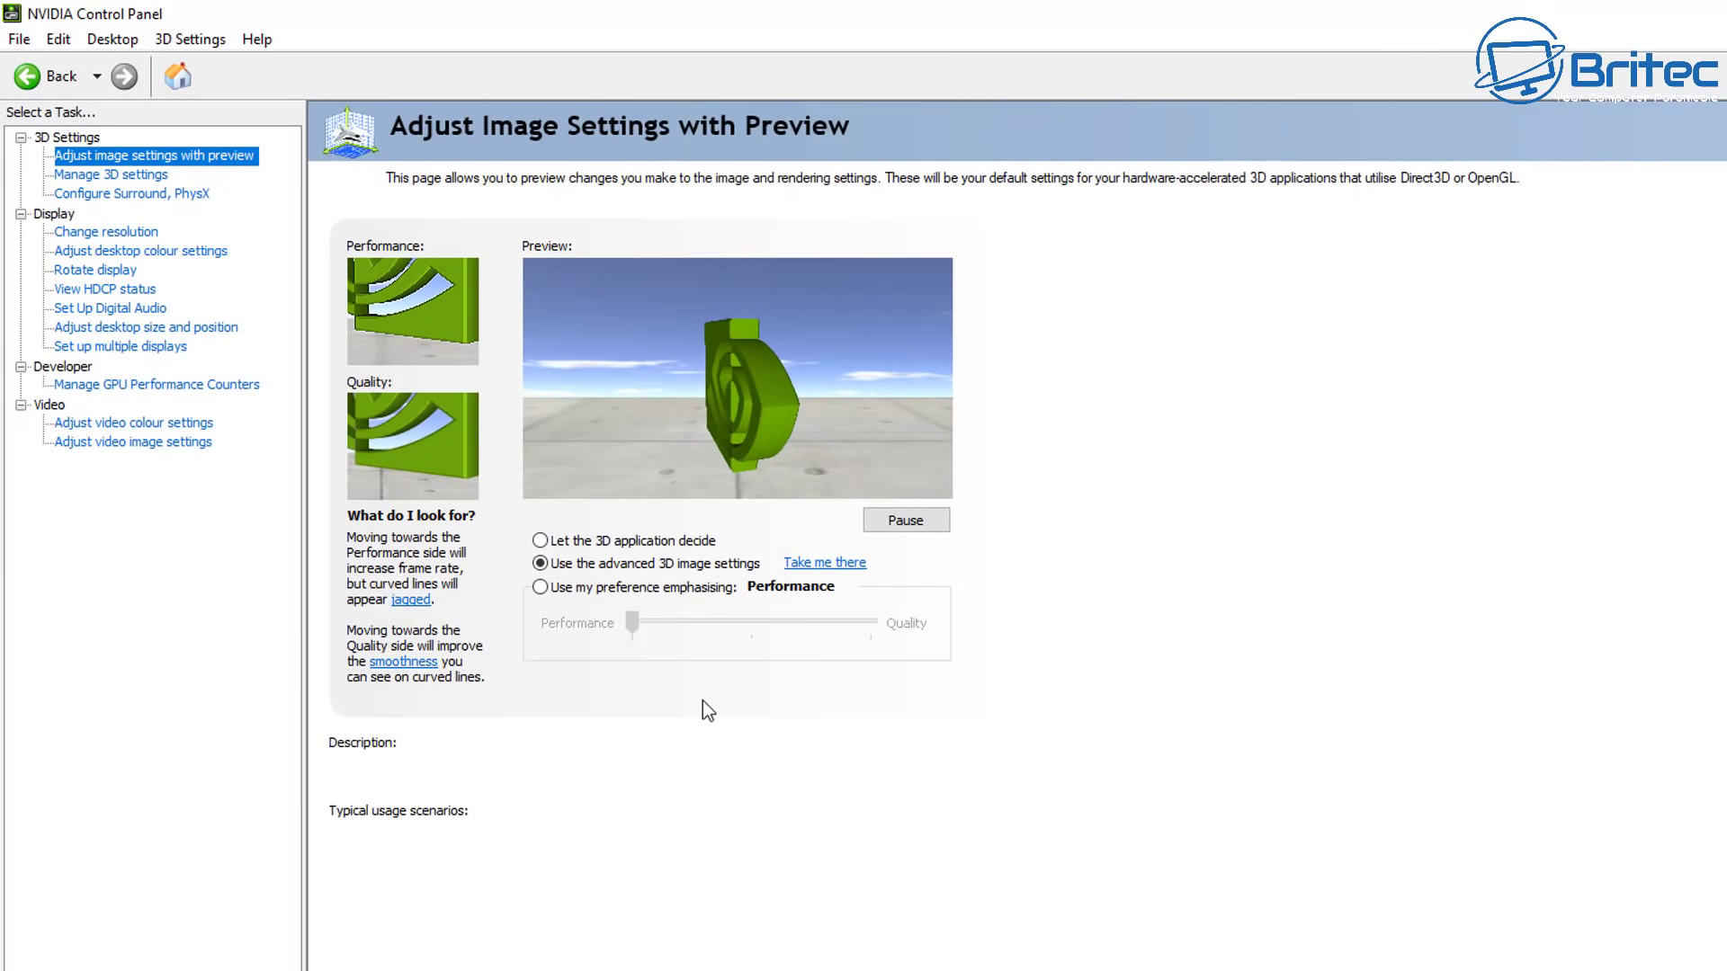
click(542, 590)
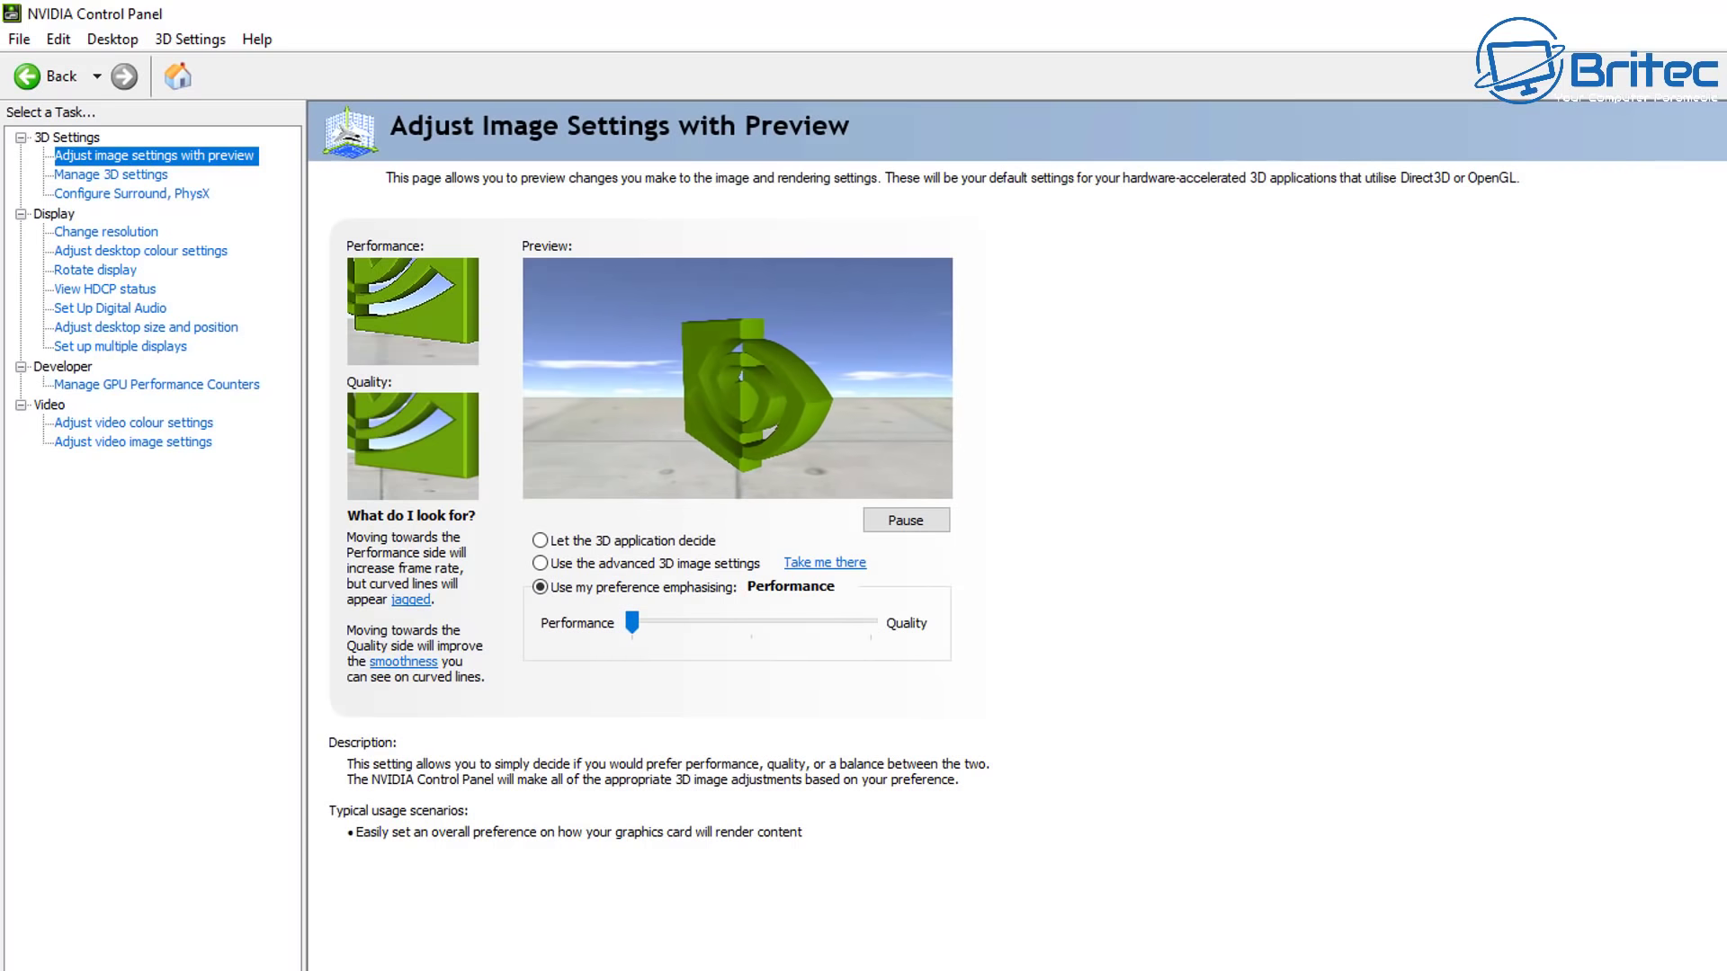
click(1713, 13)
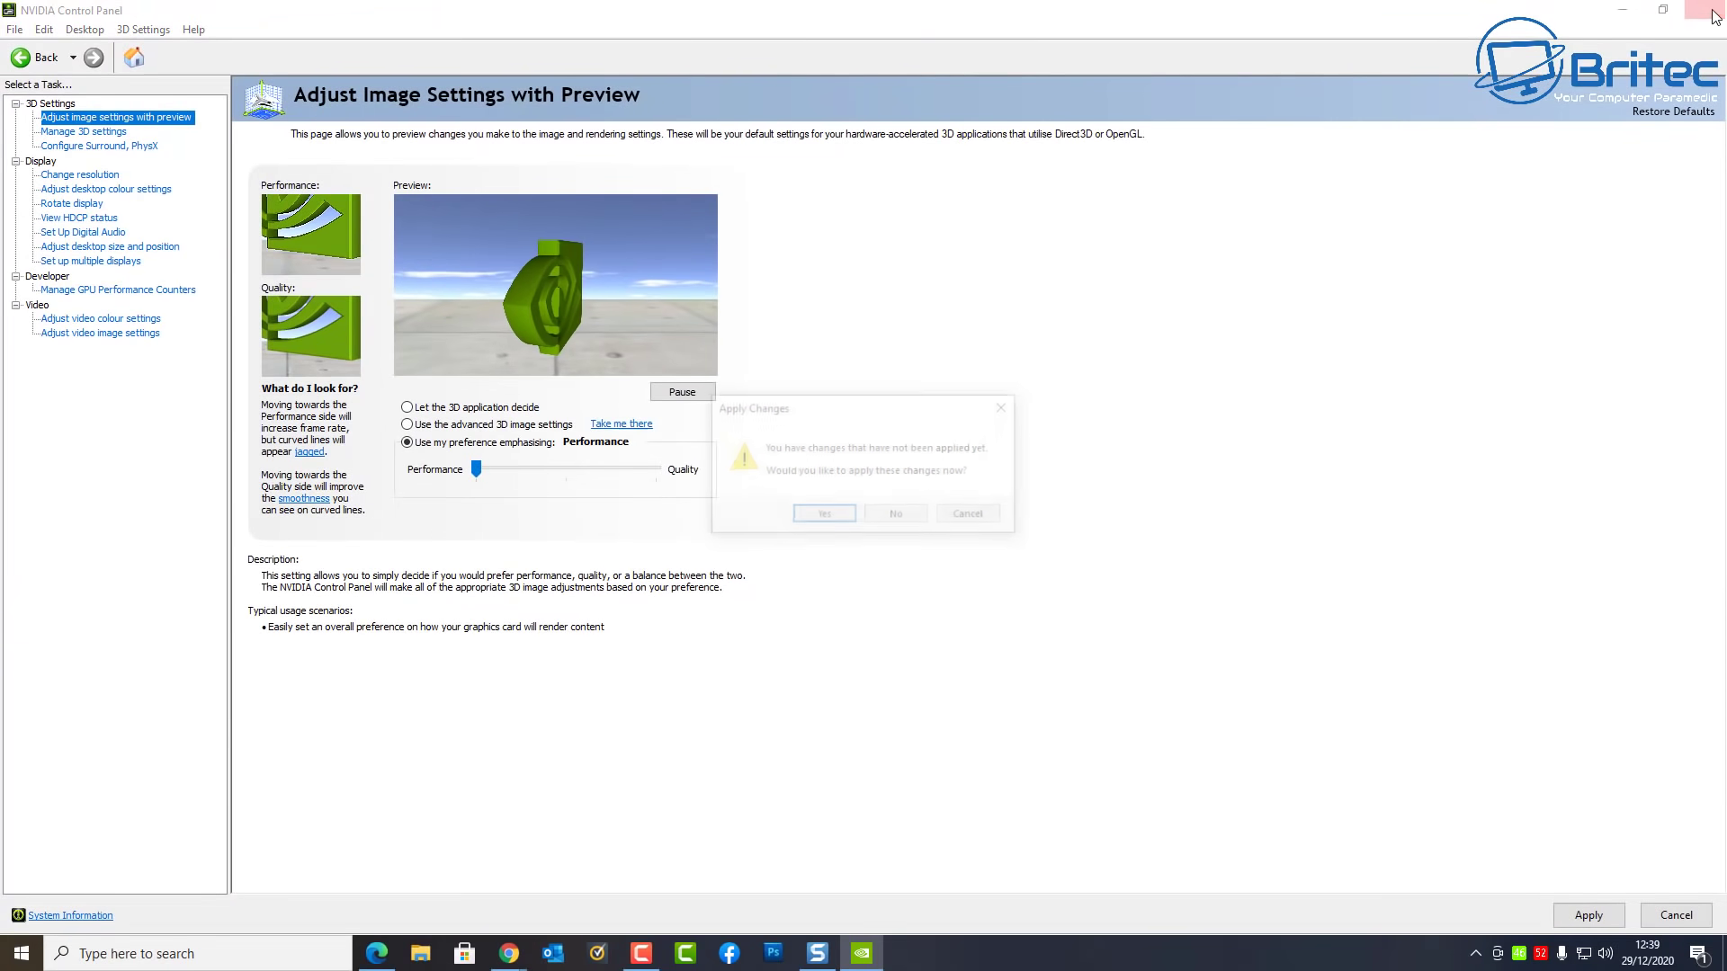
Apply the NVIDIA changes, then set visual effects to Adjust for best performance.
click(829, 520)
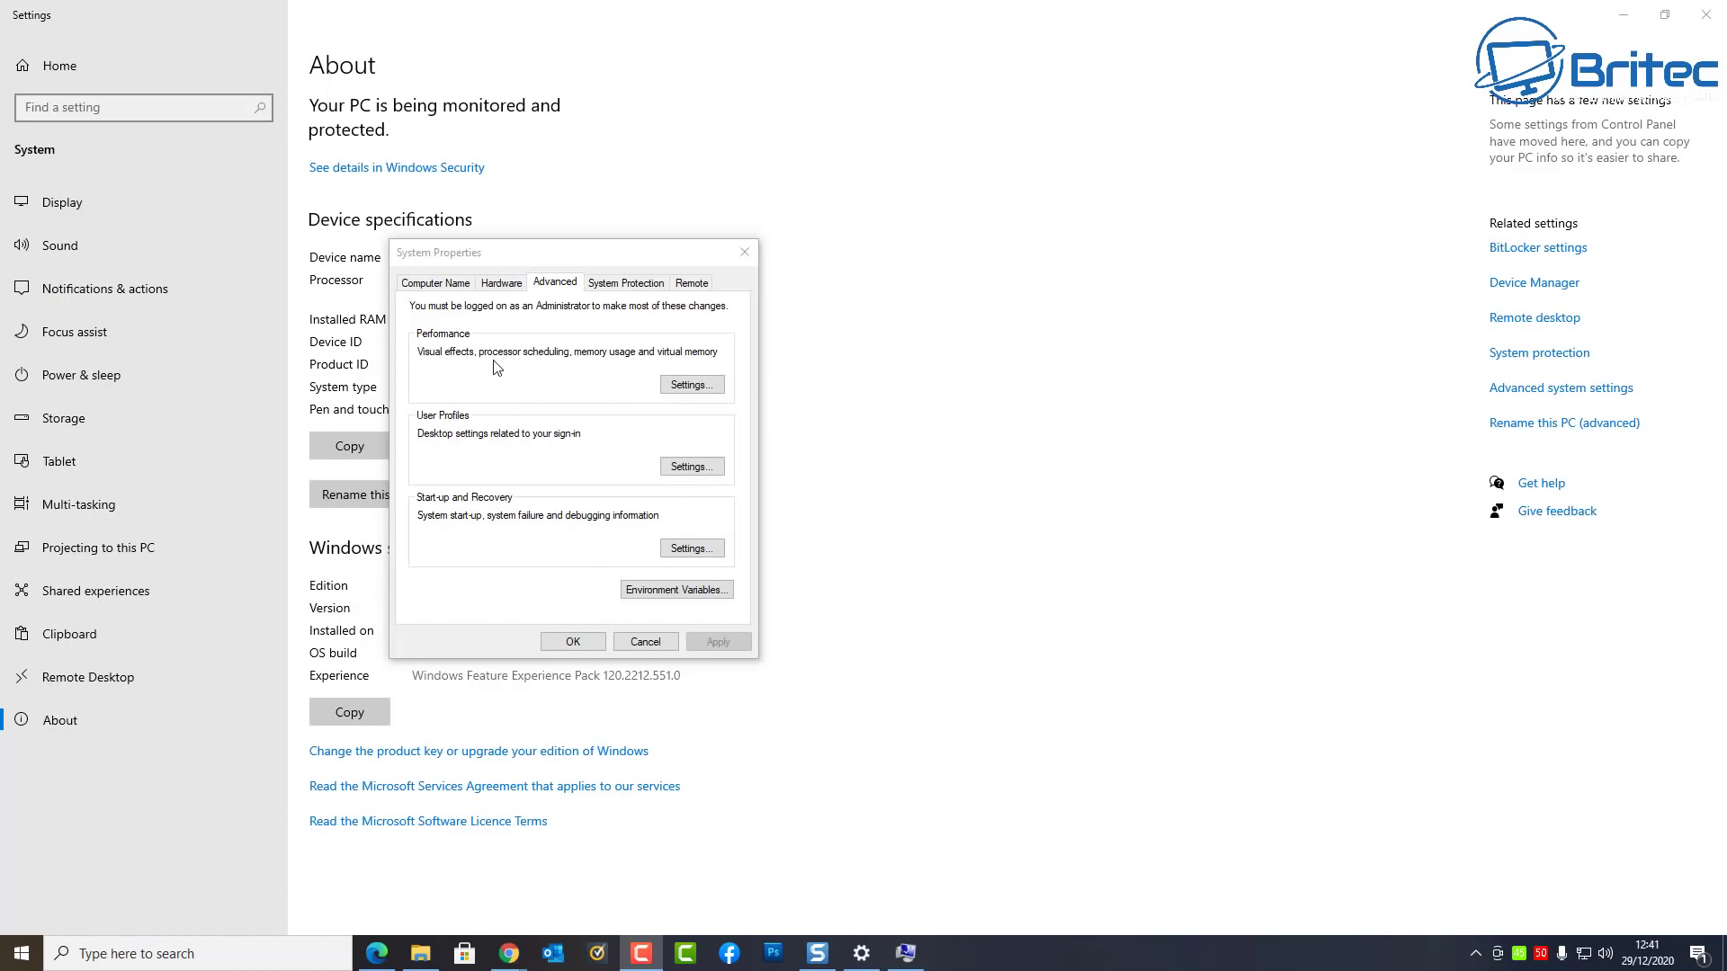
click(688, 386)
drag(601, 313, 572, 210)
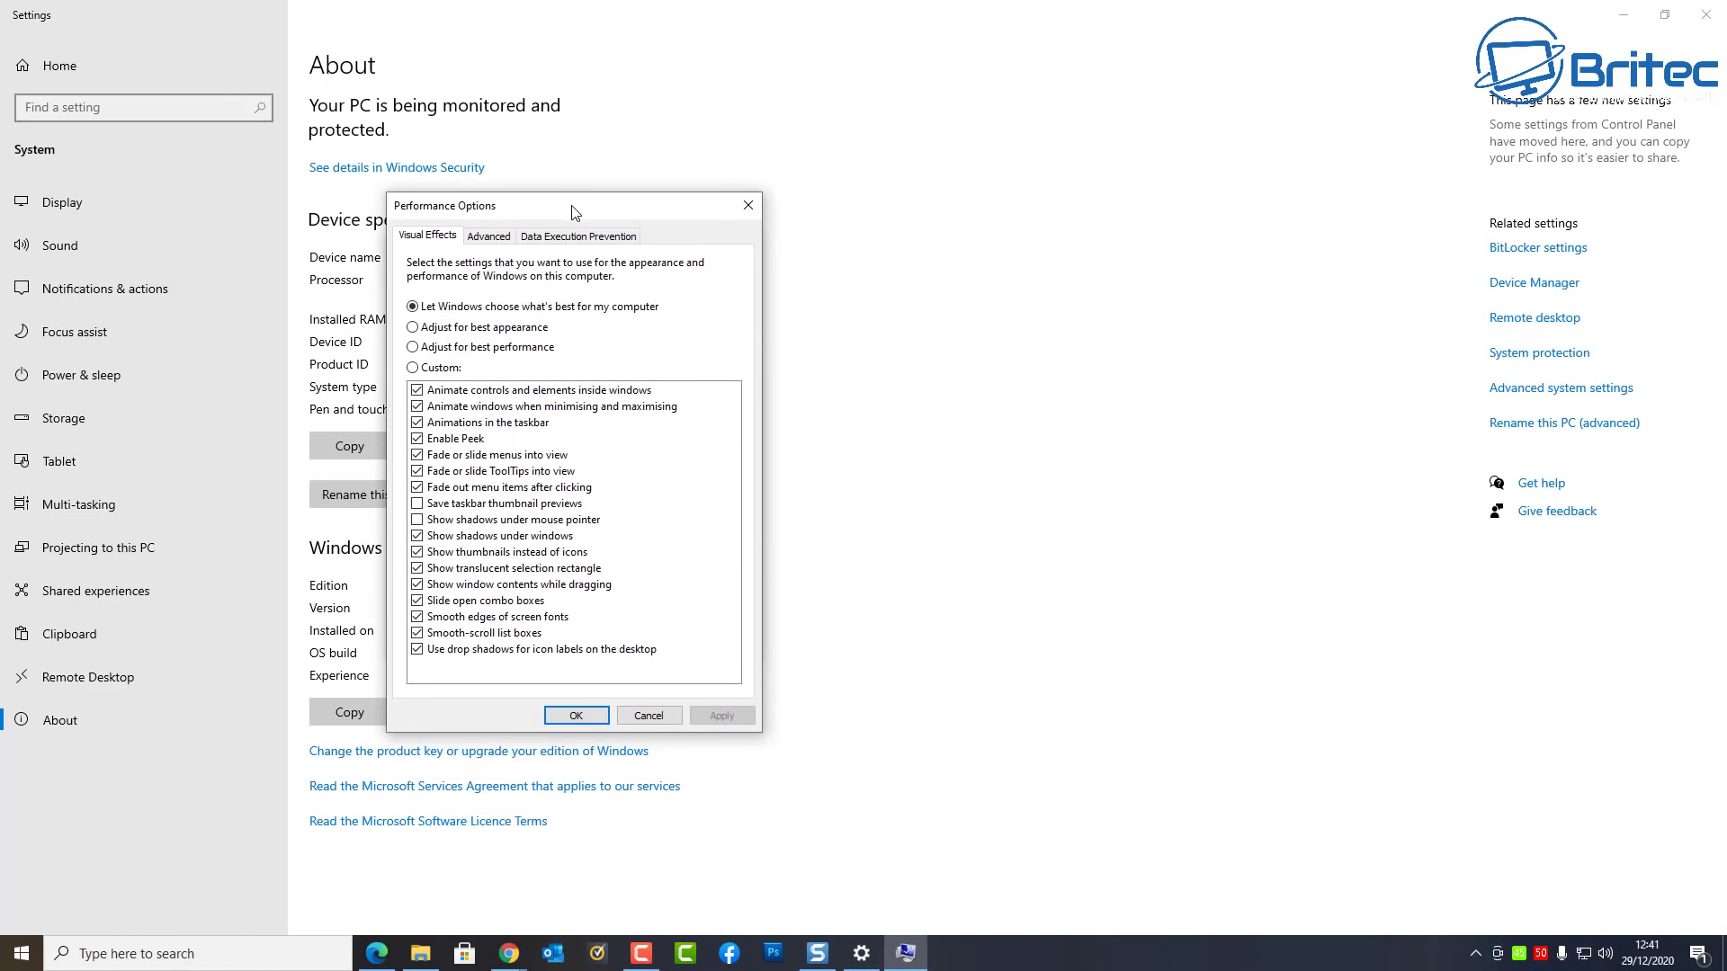
click(413, 348)
click(724, 715)
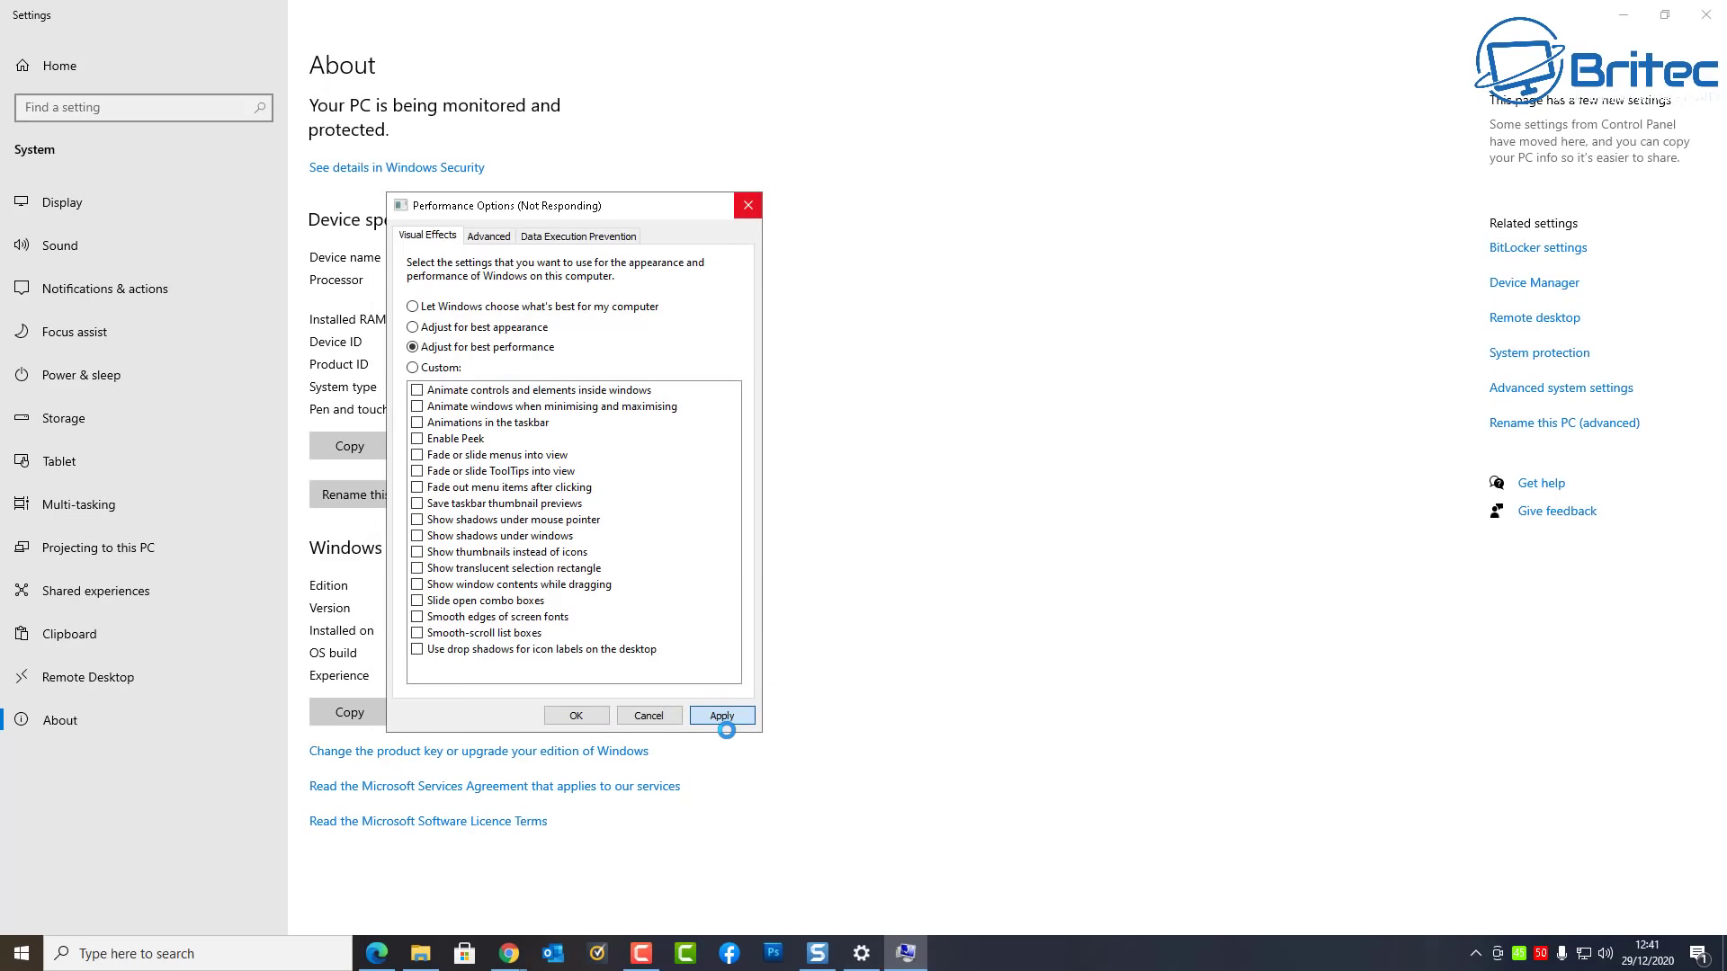
click(589, 719)
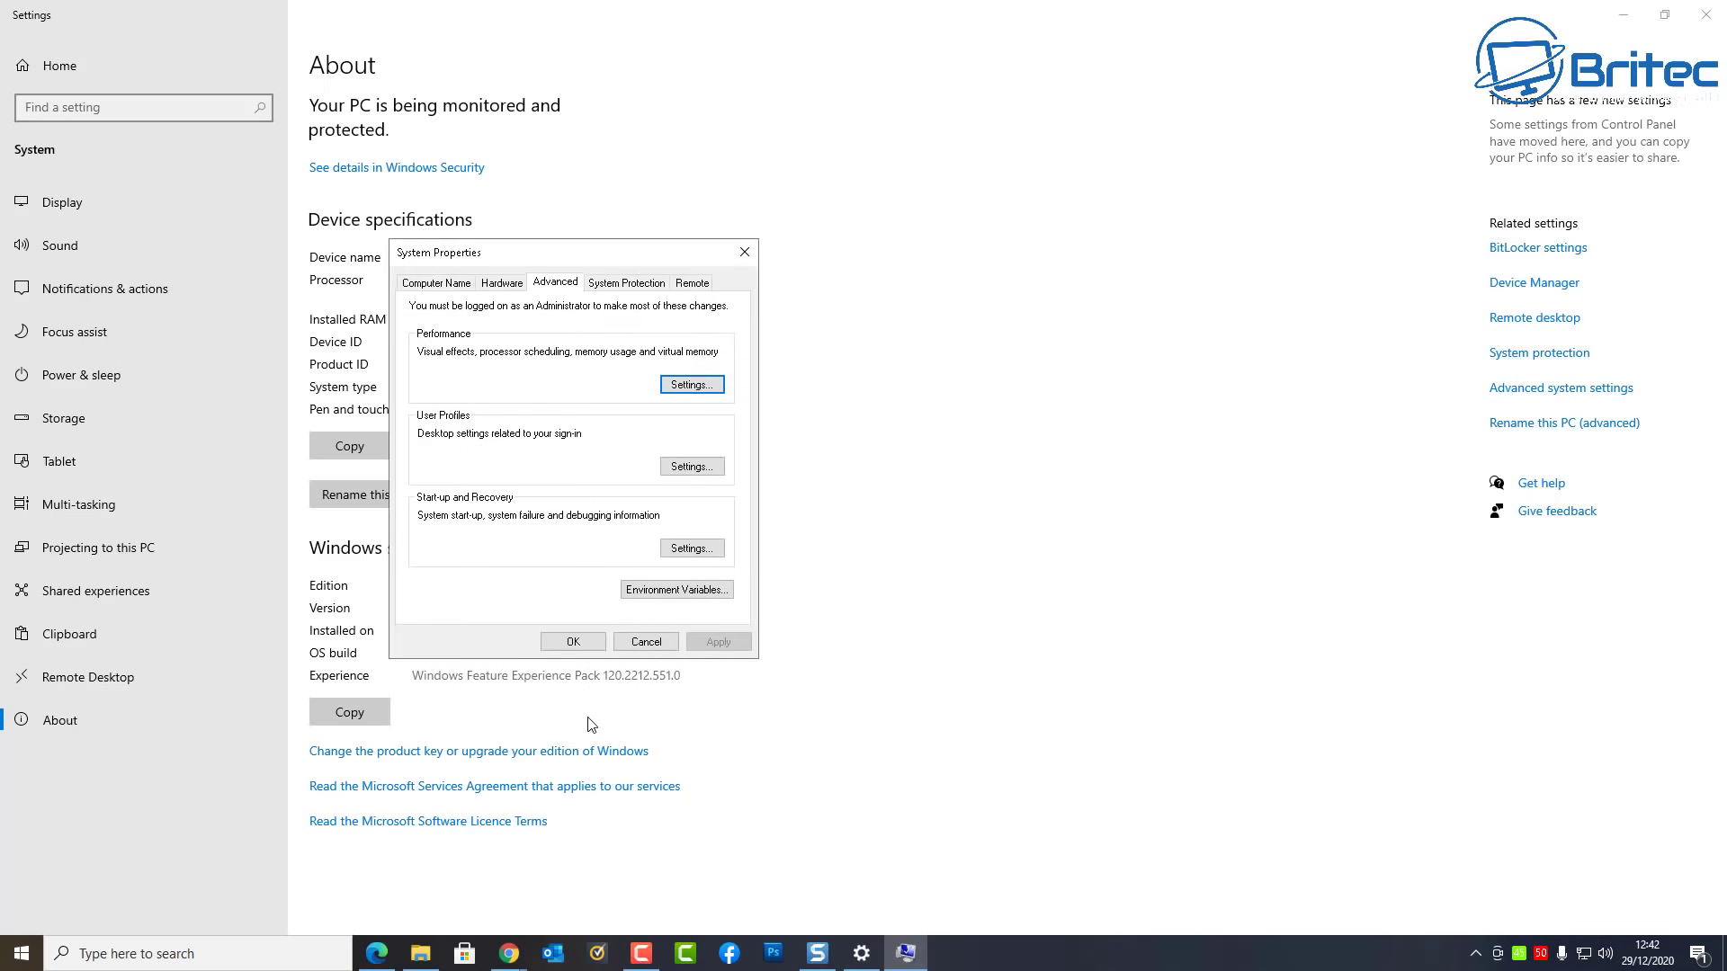
click(577, 642)
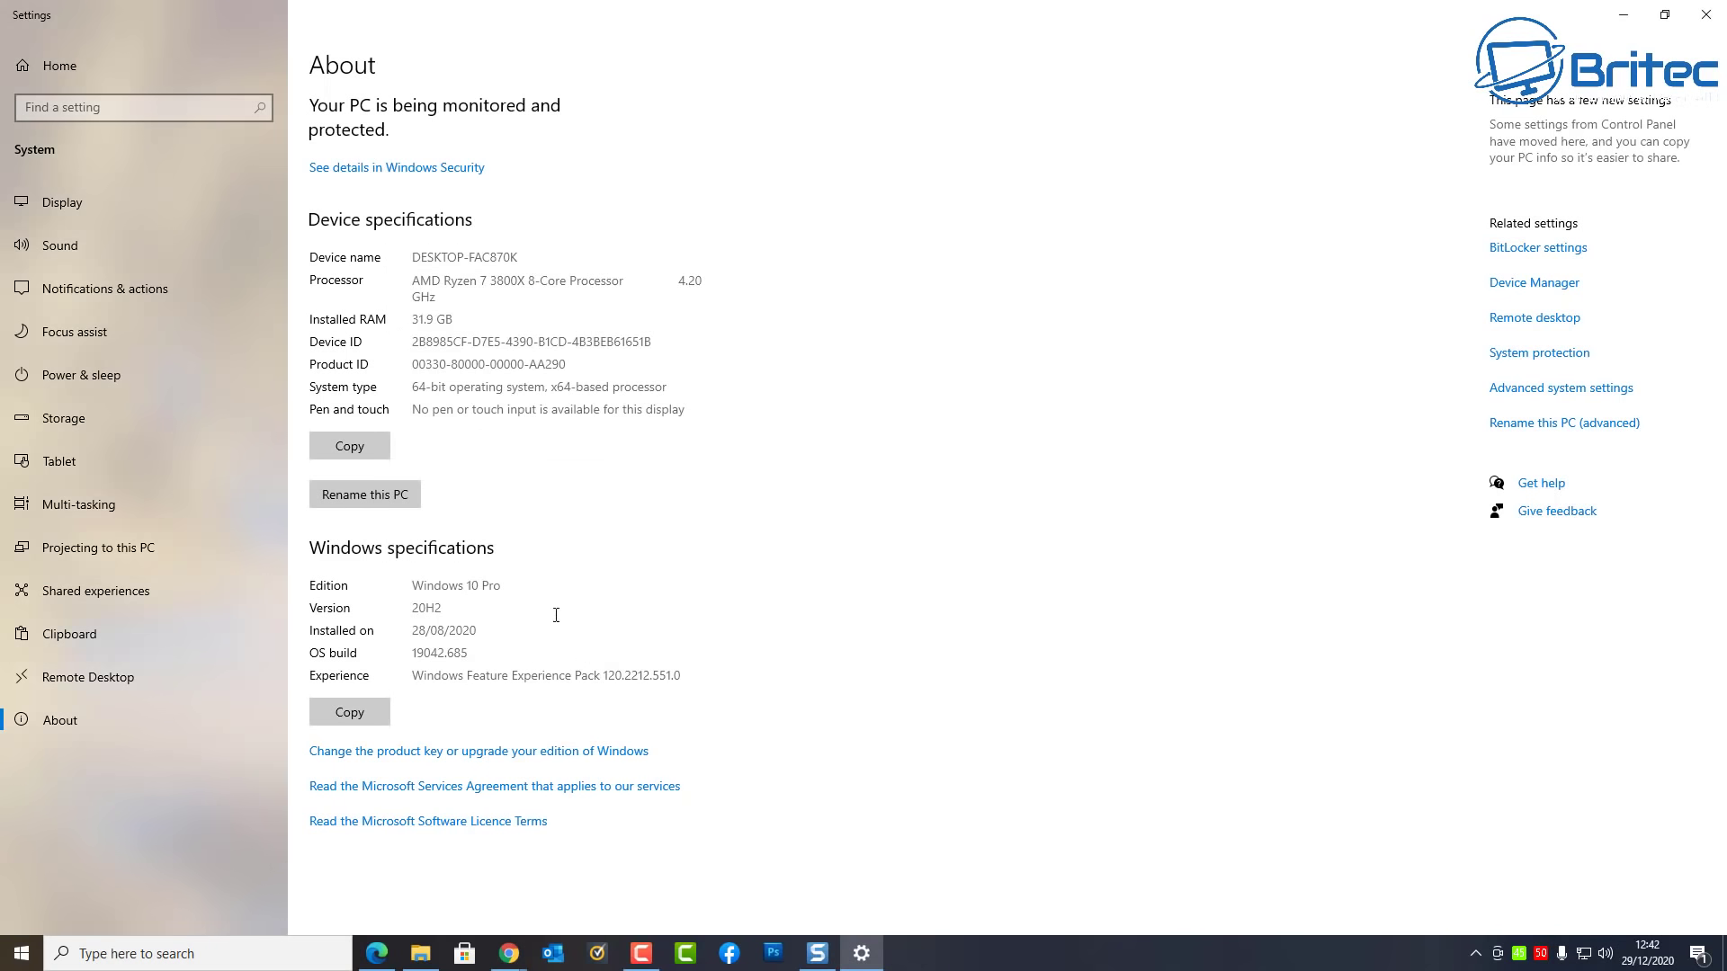
Reopen This PC in File Explorer and bring up the Local Disk (C:) menu.
click(1702, 15)
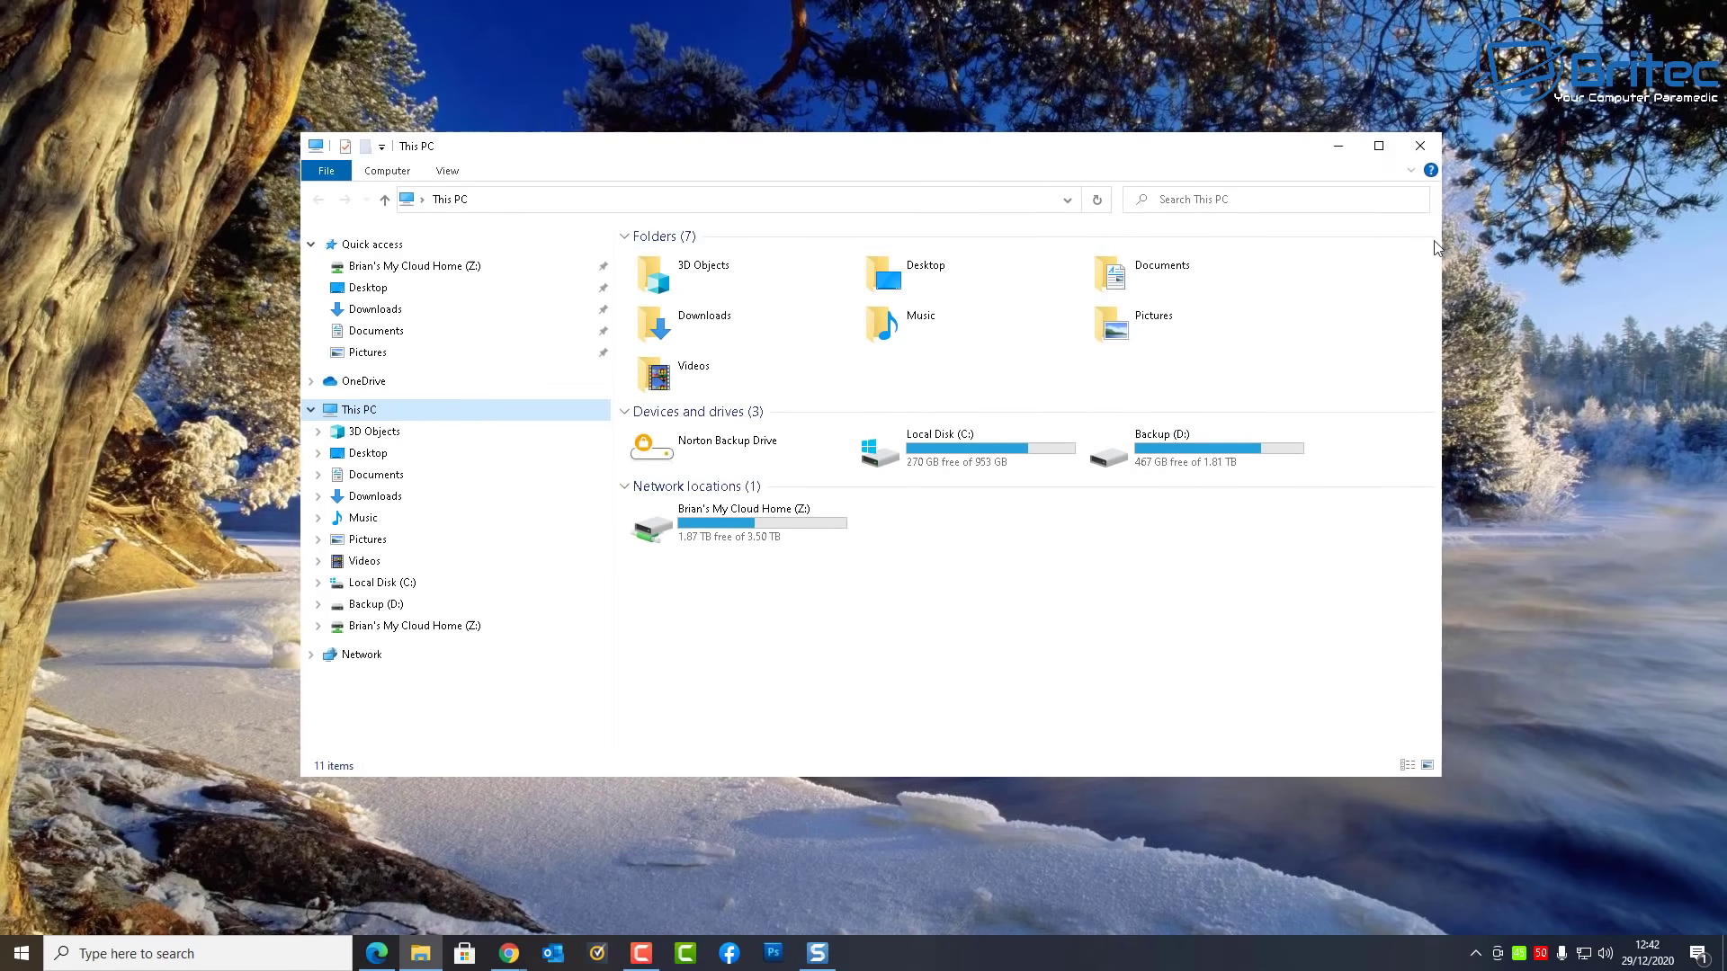
click(1421, 147)
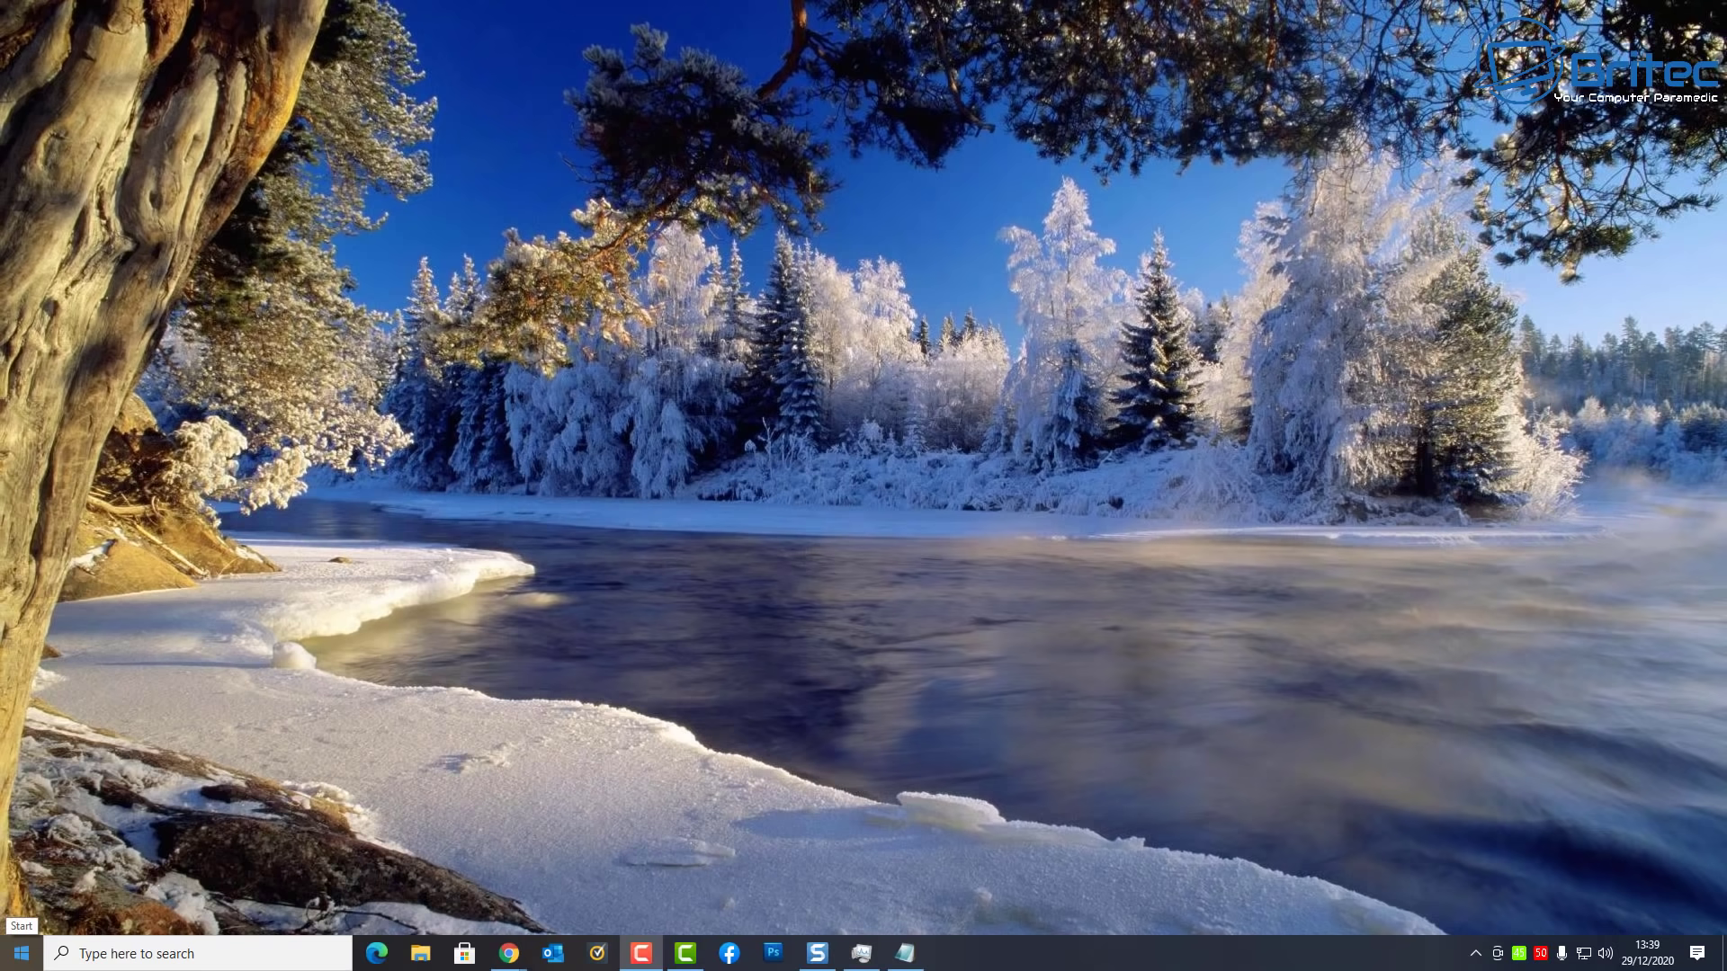
click(420, 953)
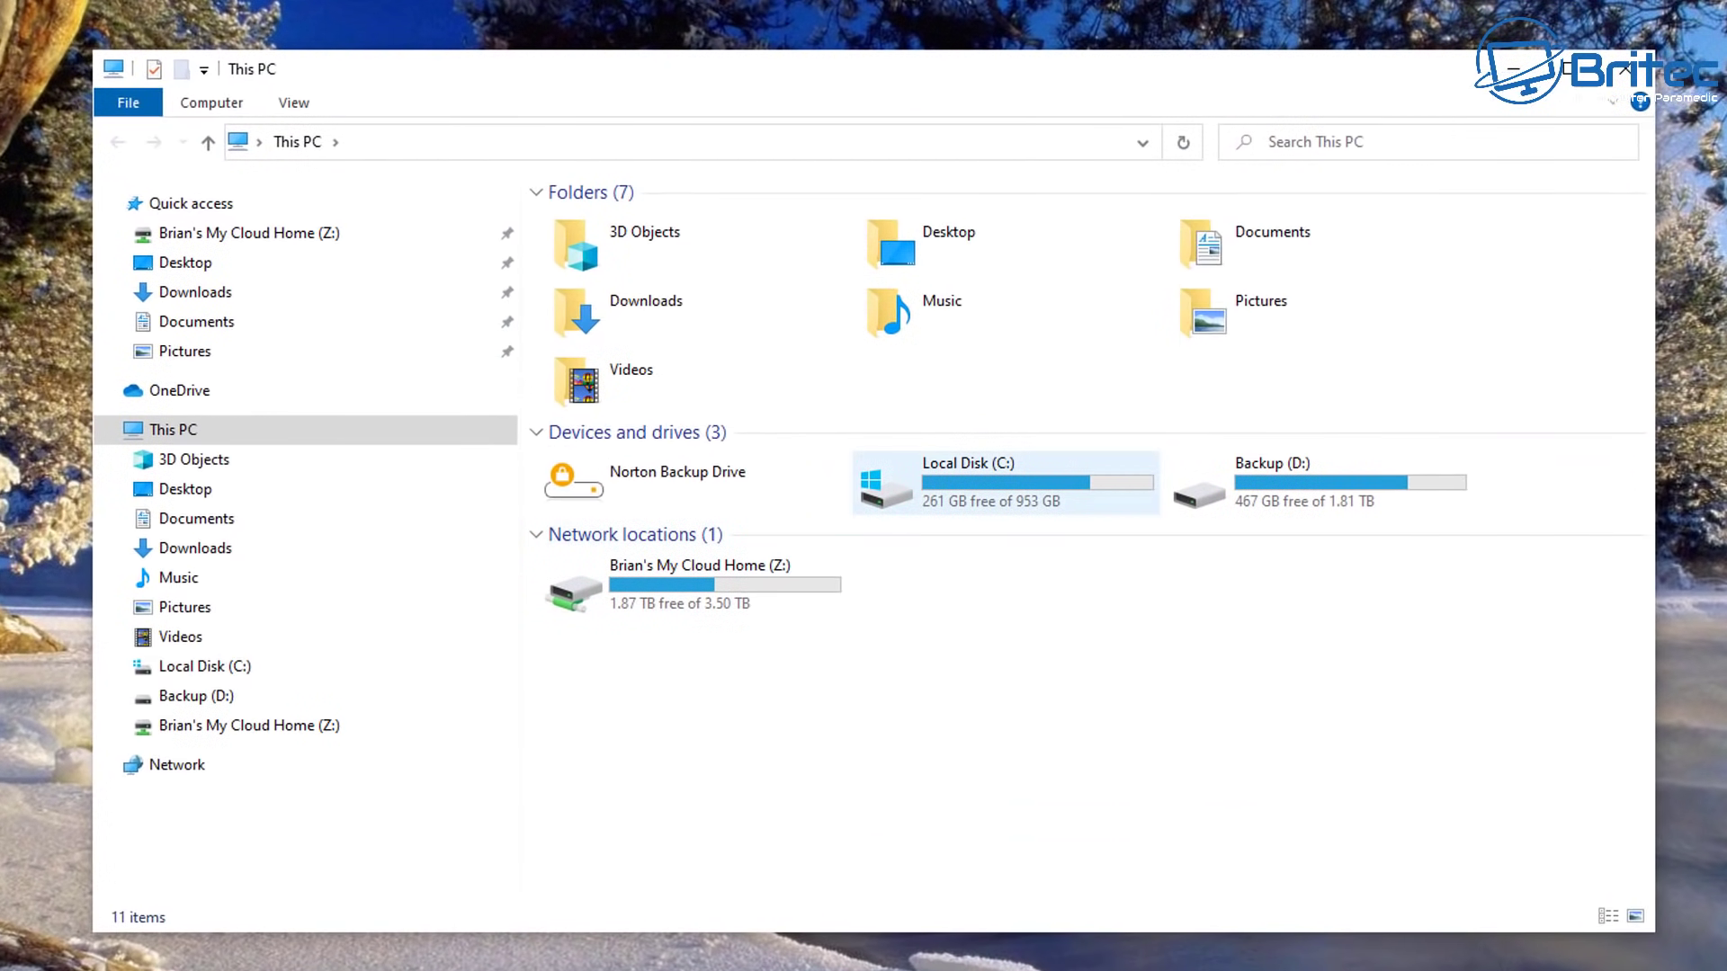
click(936, 482)
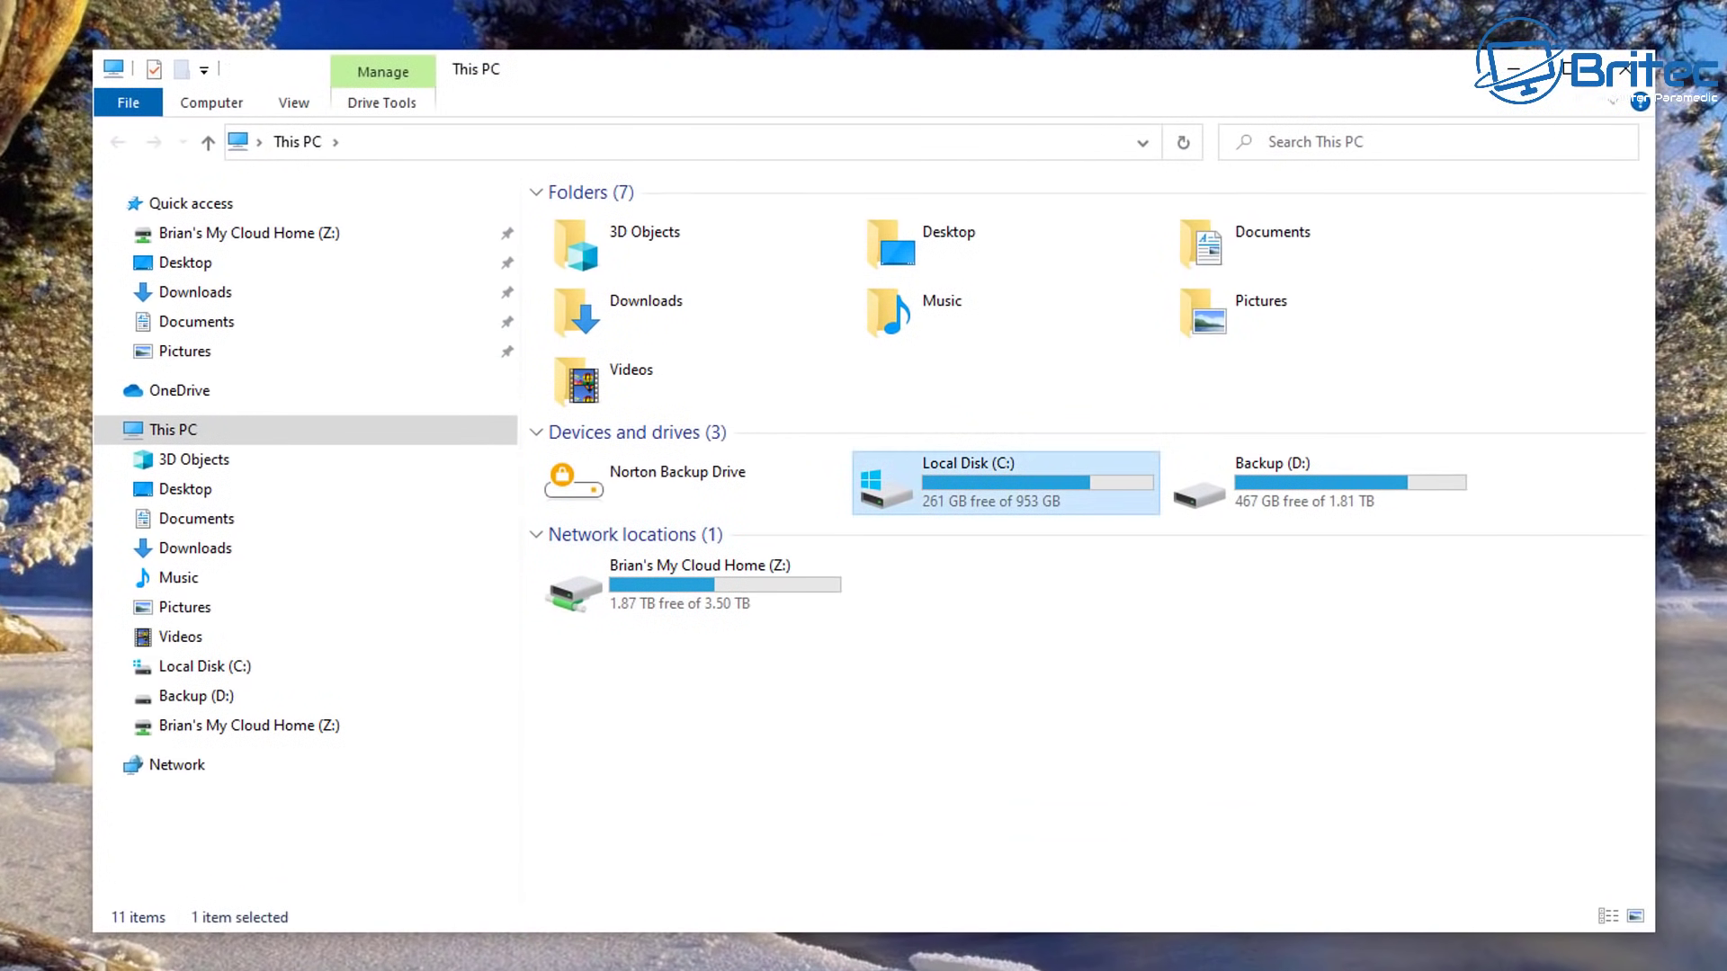
right_click(935, 482)
Retrim drive C: through its Properties Tools tab Optimise, then close both dialogs.
click(1010, 951)
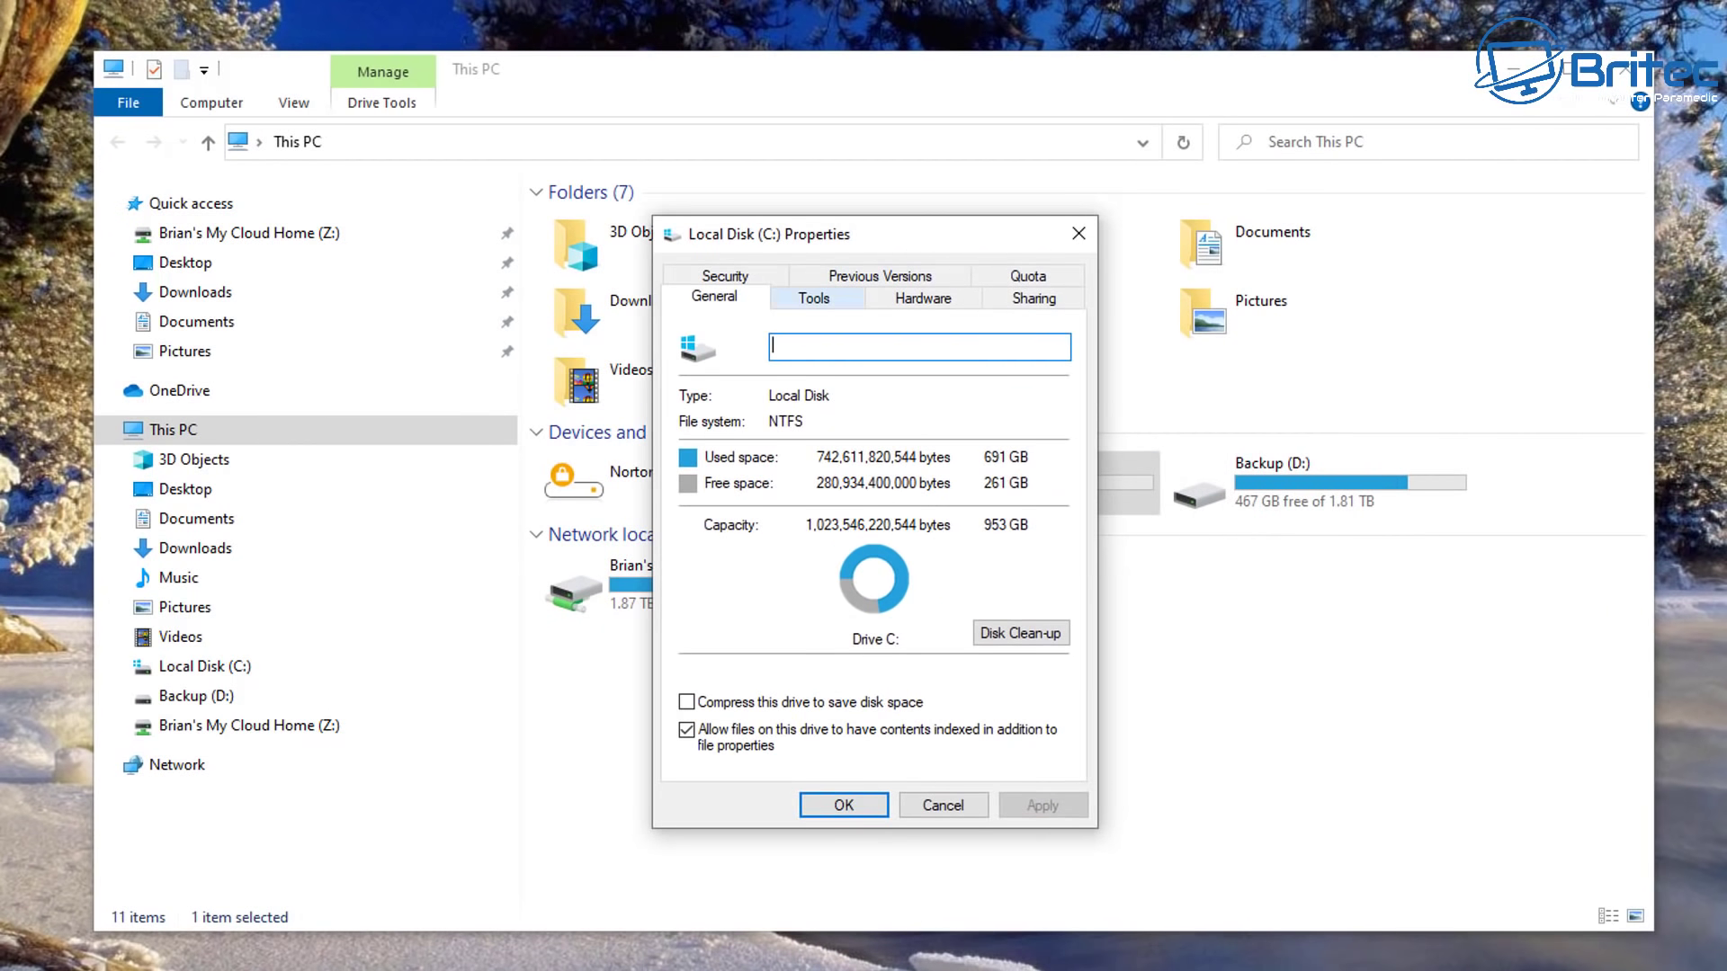
key(ctrl+Tab)
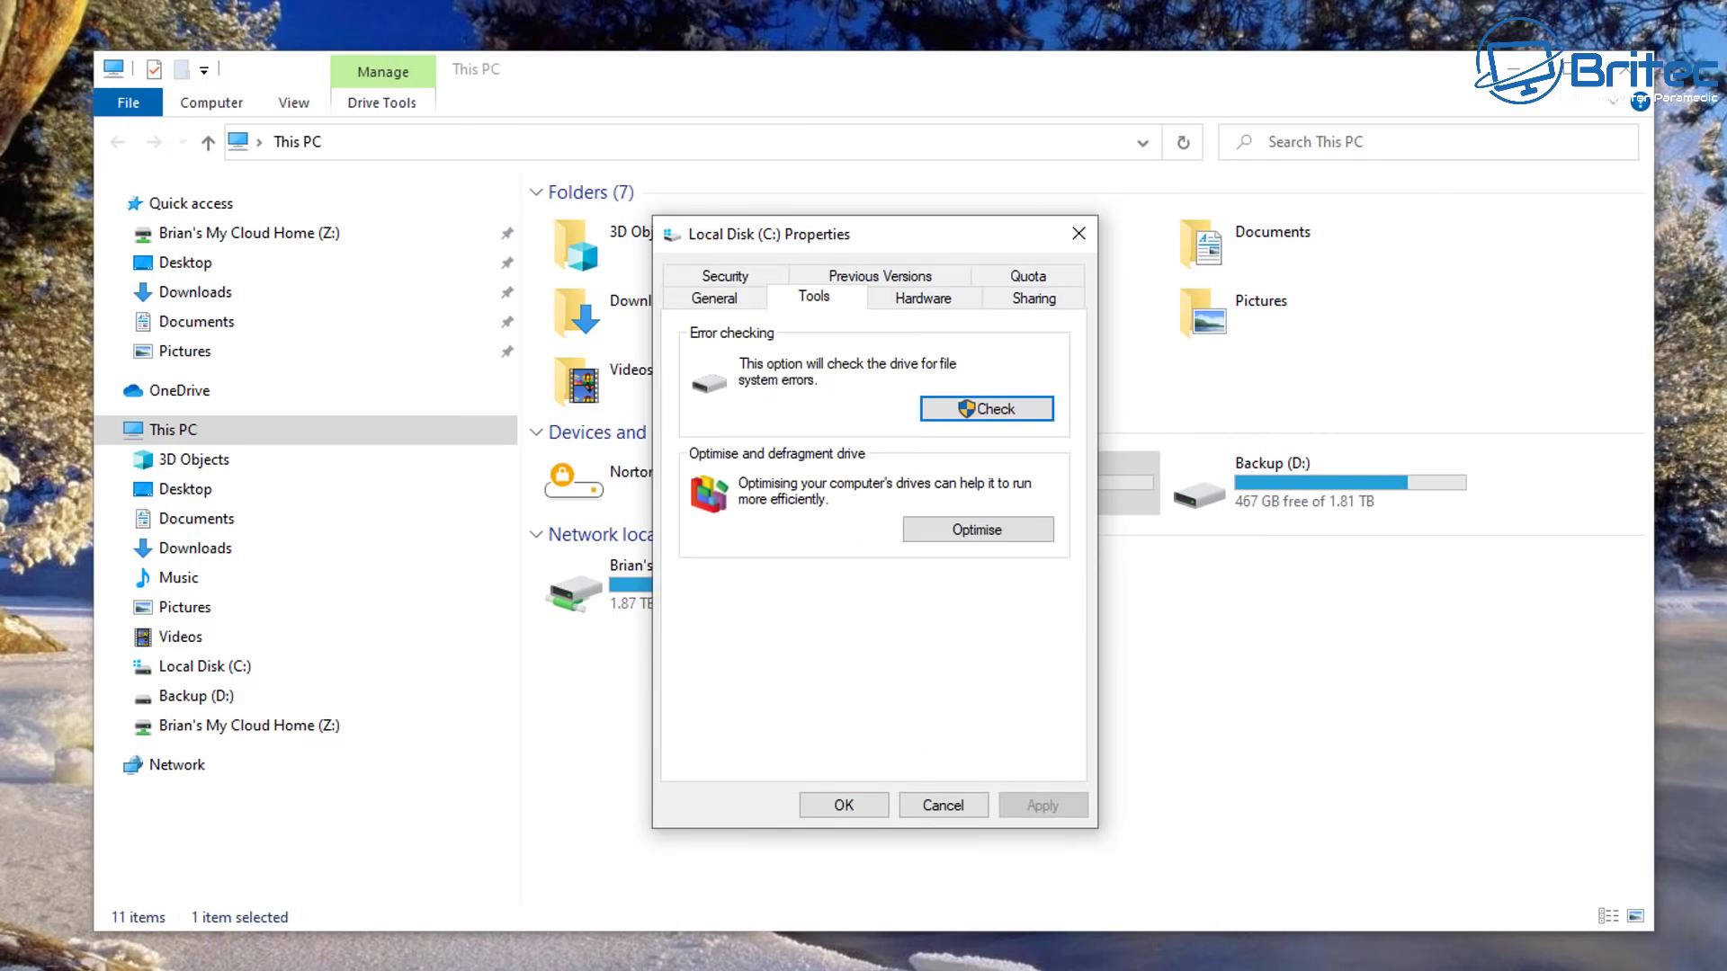
key(Tab)
key(Return)
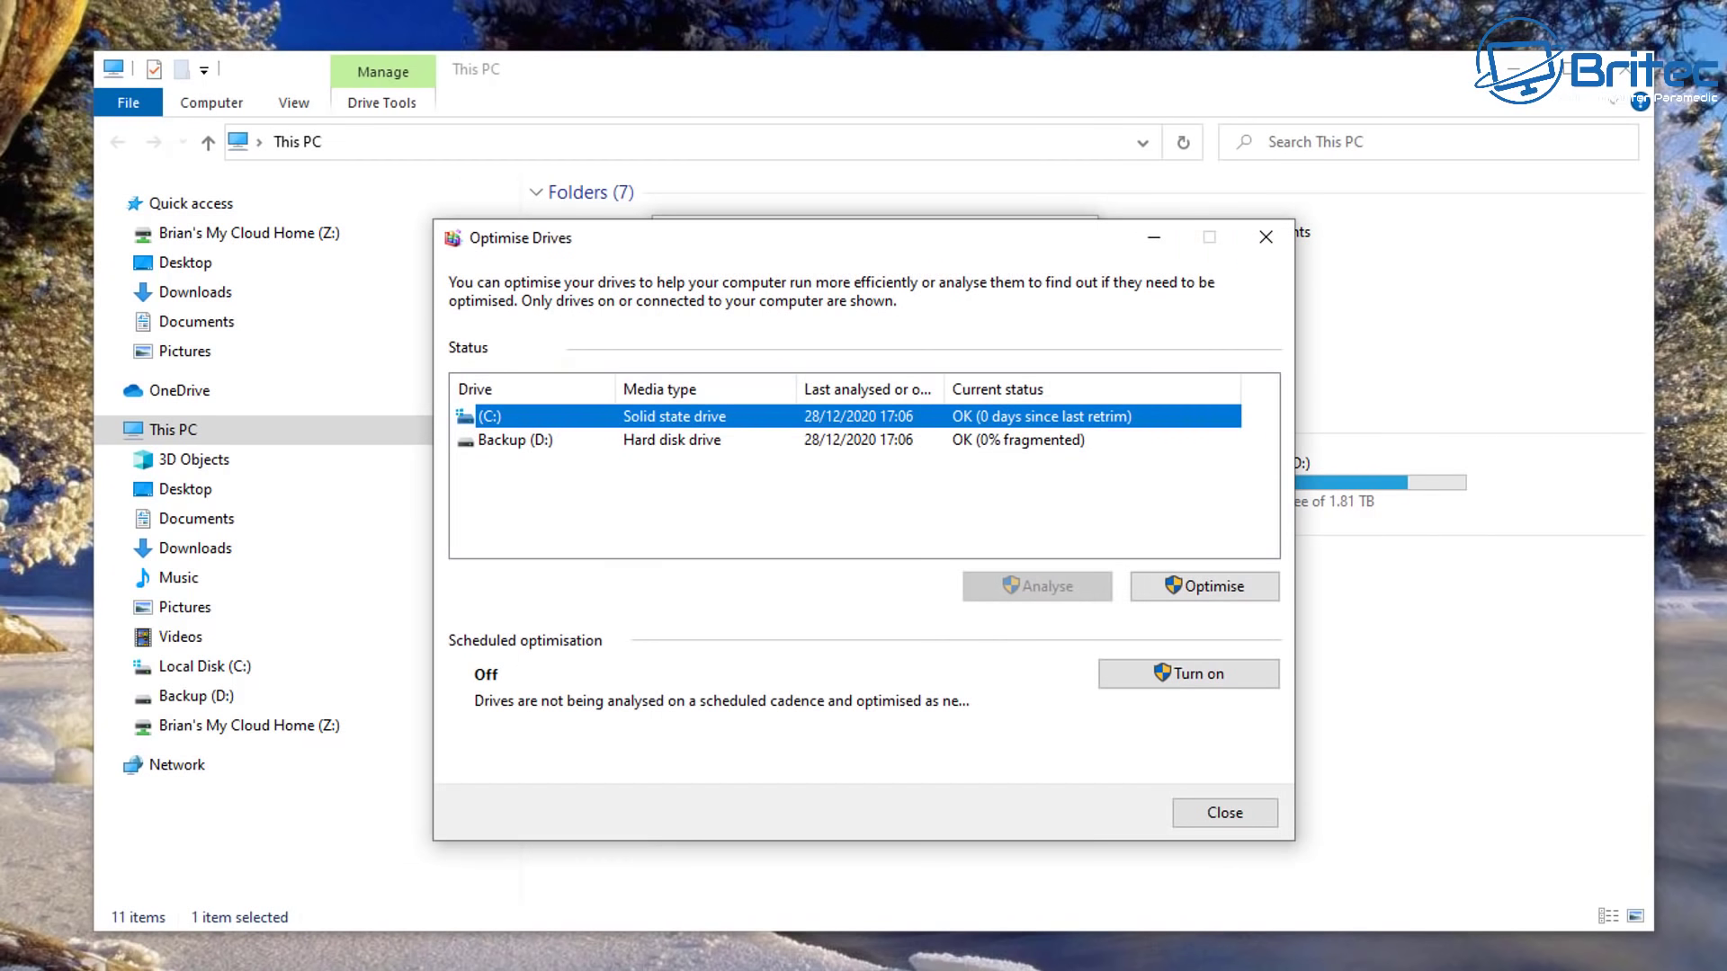
key(Return)
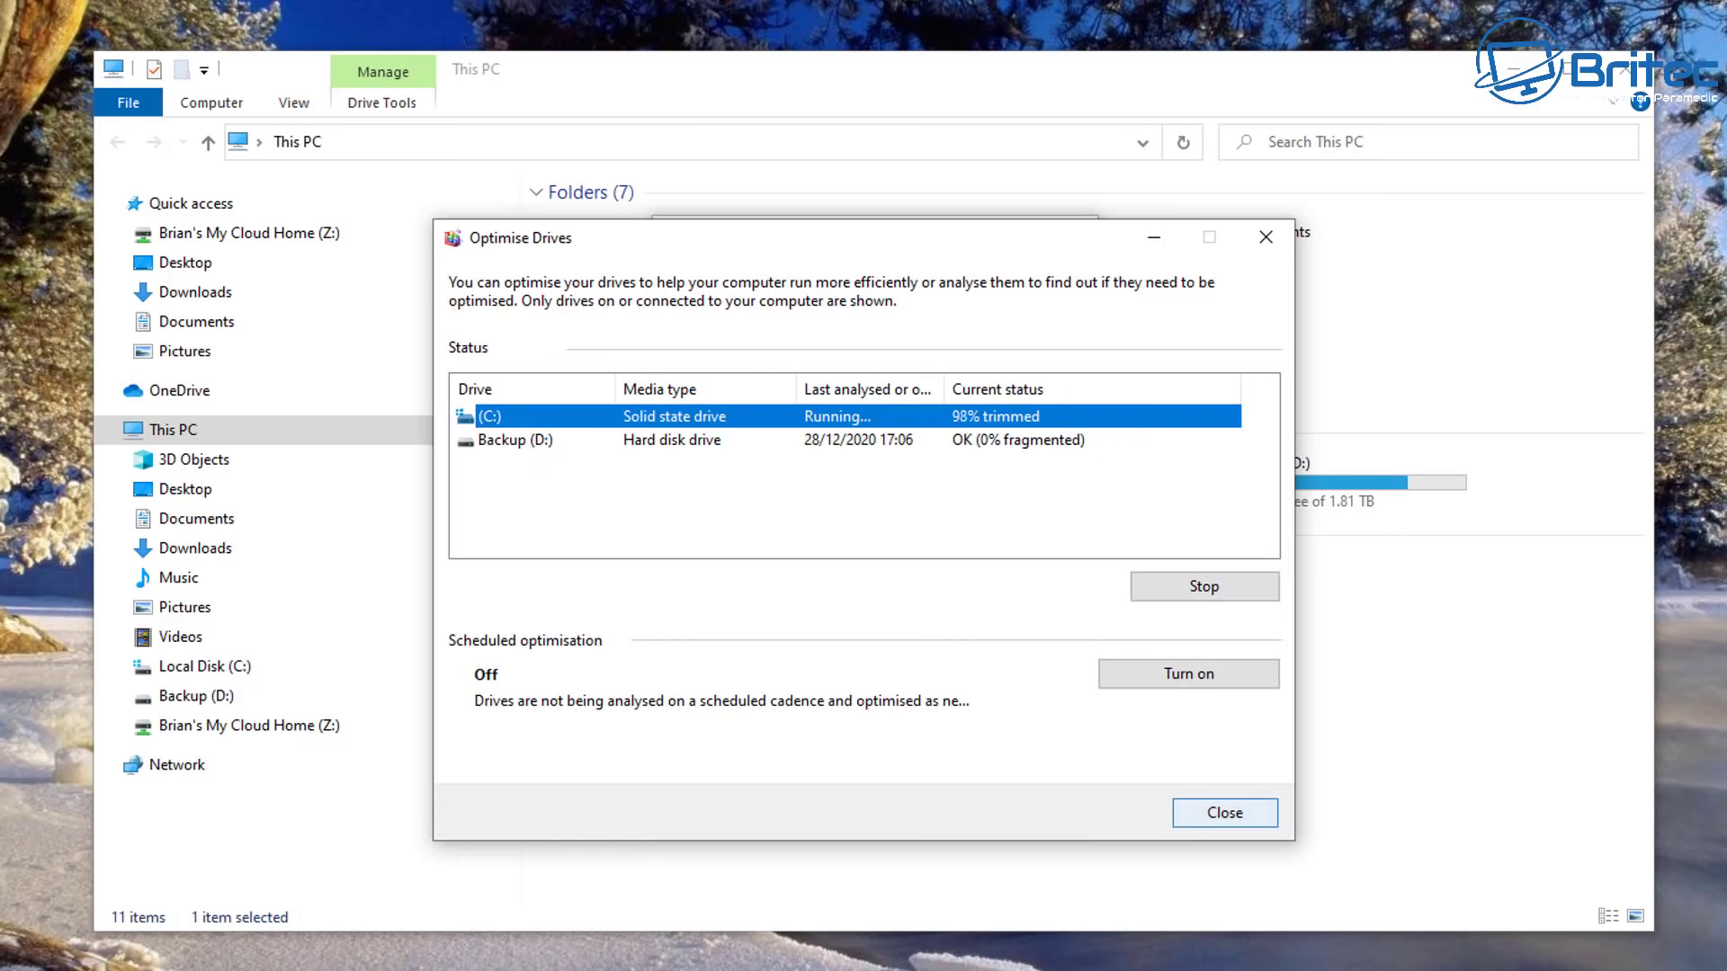
key(Escape)
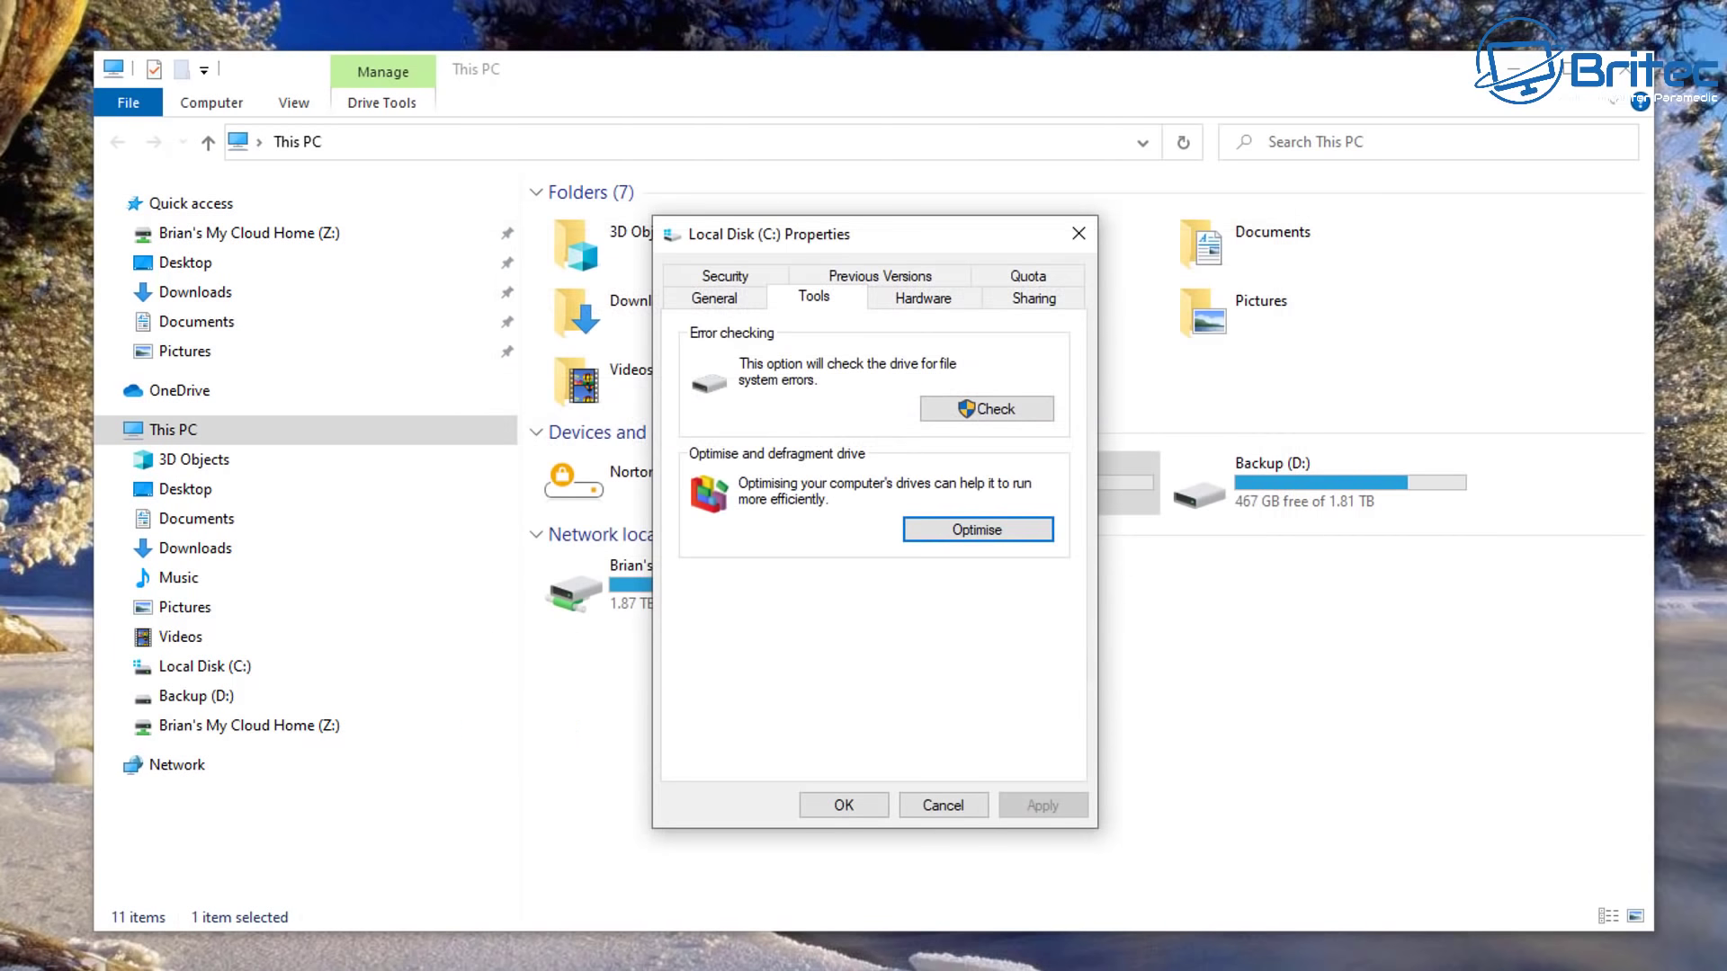
key(Escape)
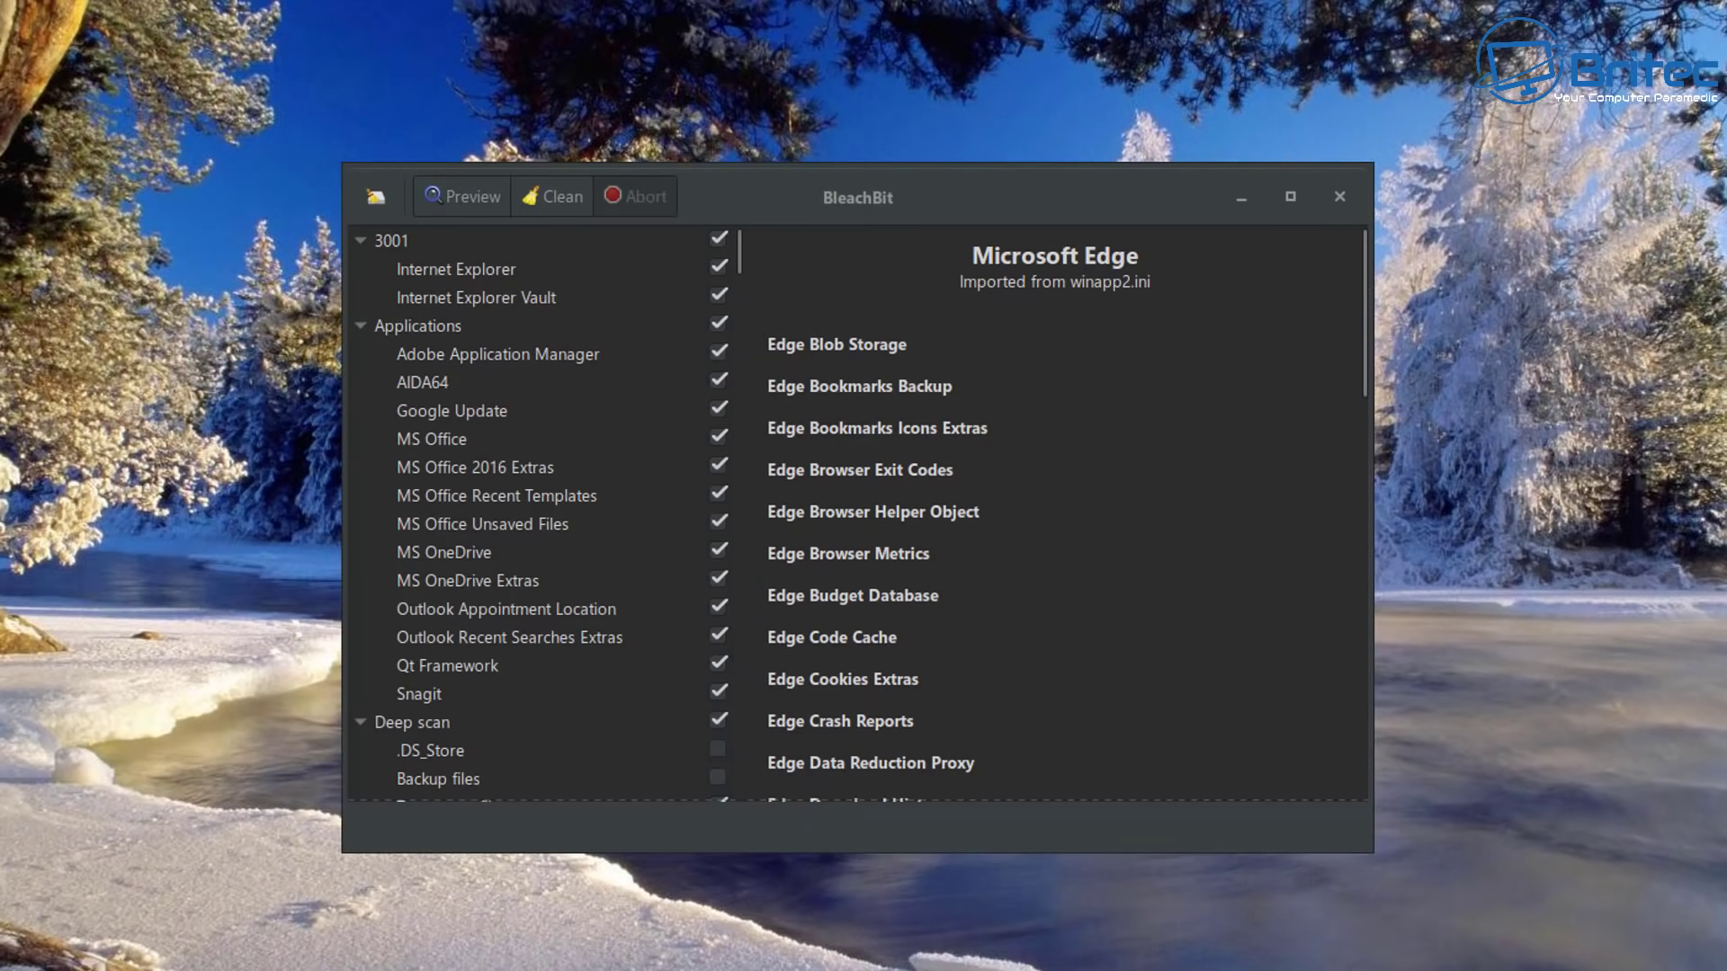
Clean all checked BleachBit items, confirming permanent deletion.
click(553, 196)
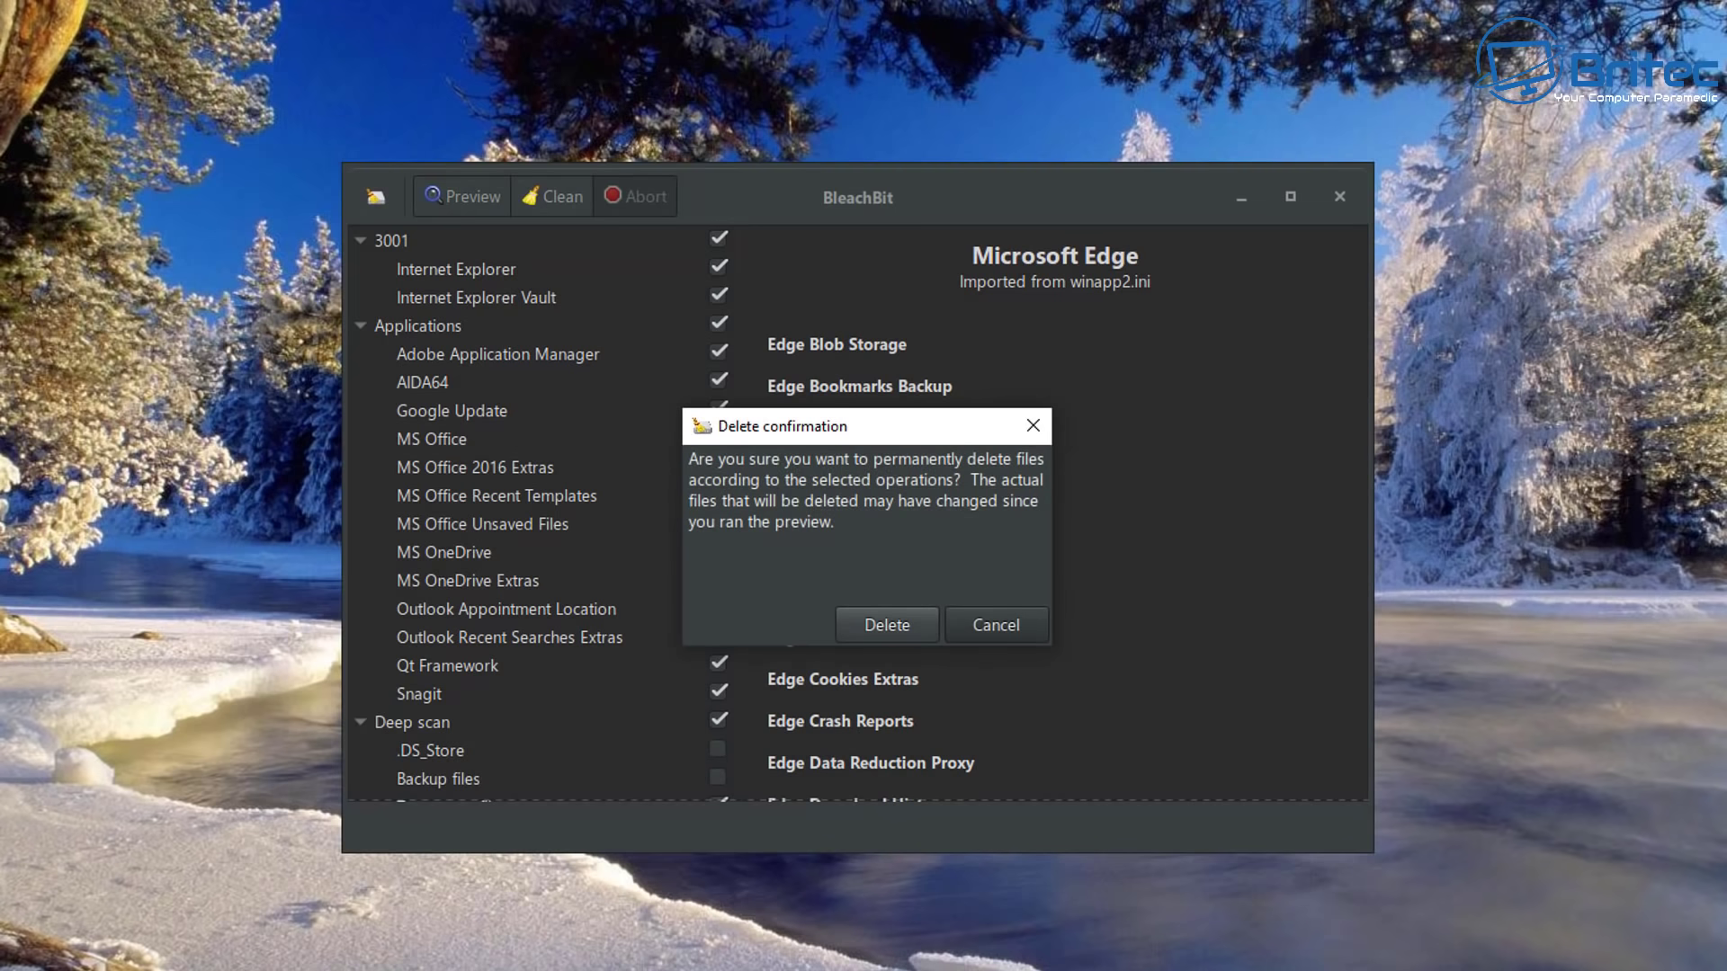
key(Return)
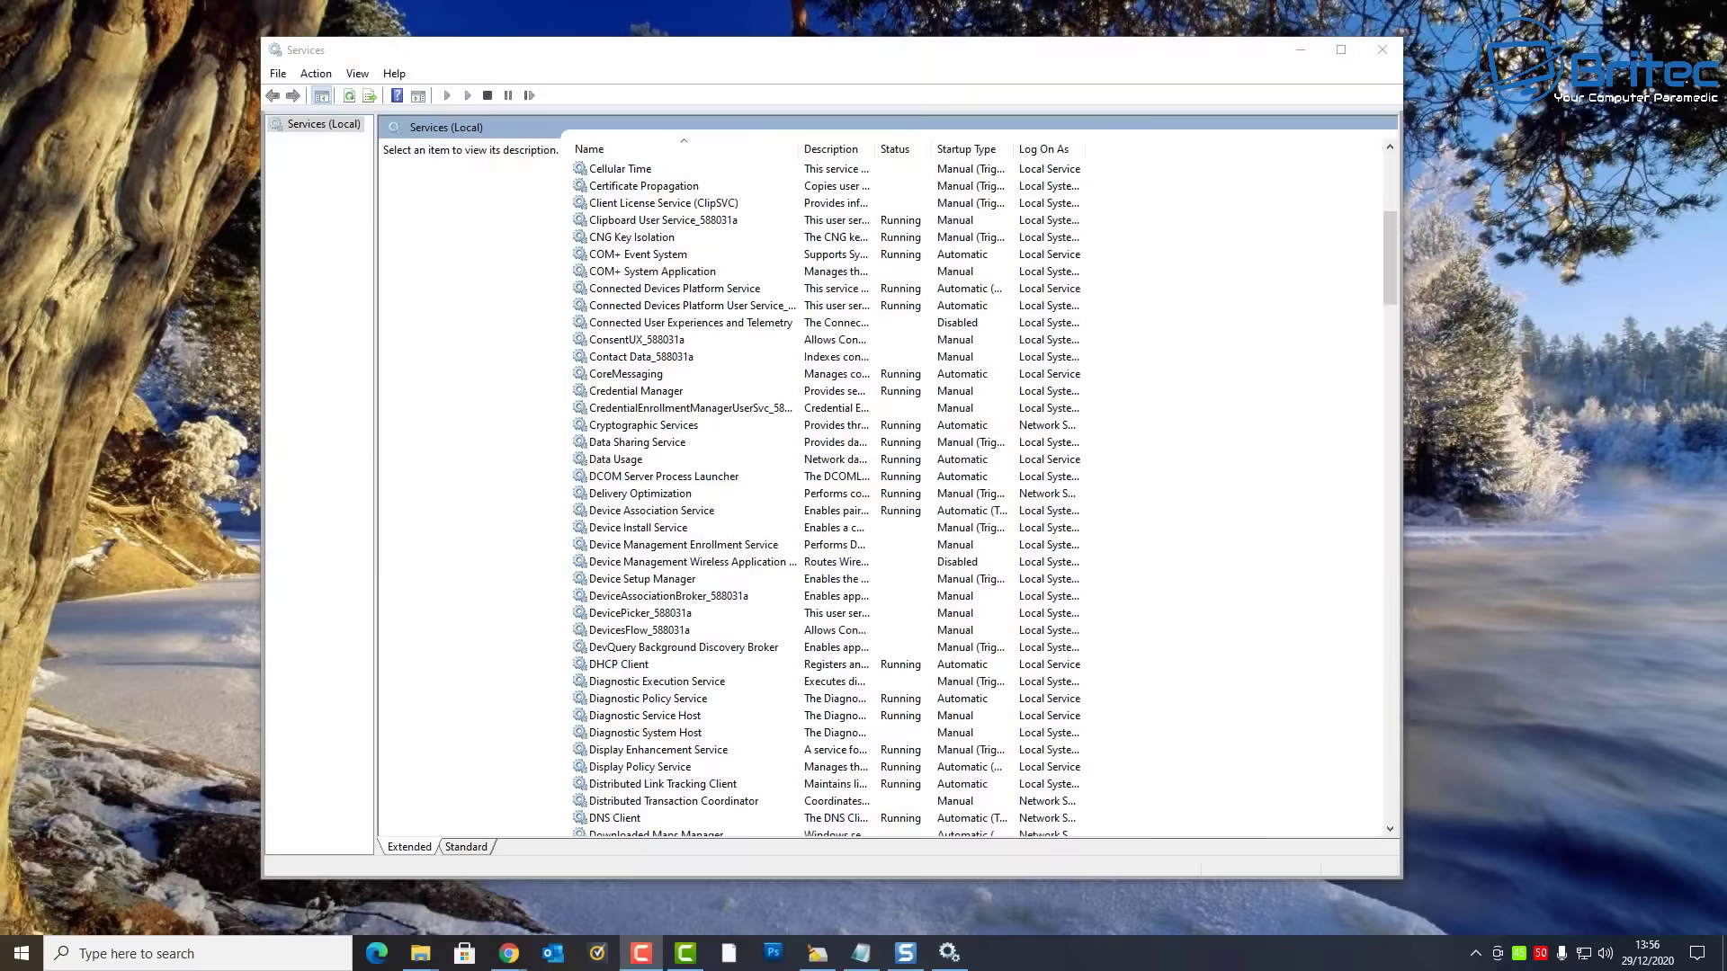
Run Disable Services.bat as administrator from its Explorer folder.
scroll(900, 500, down, 18)
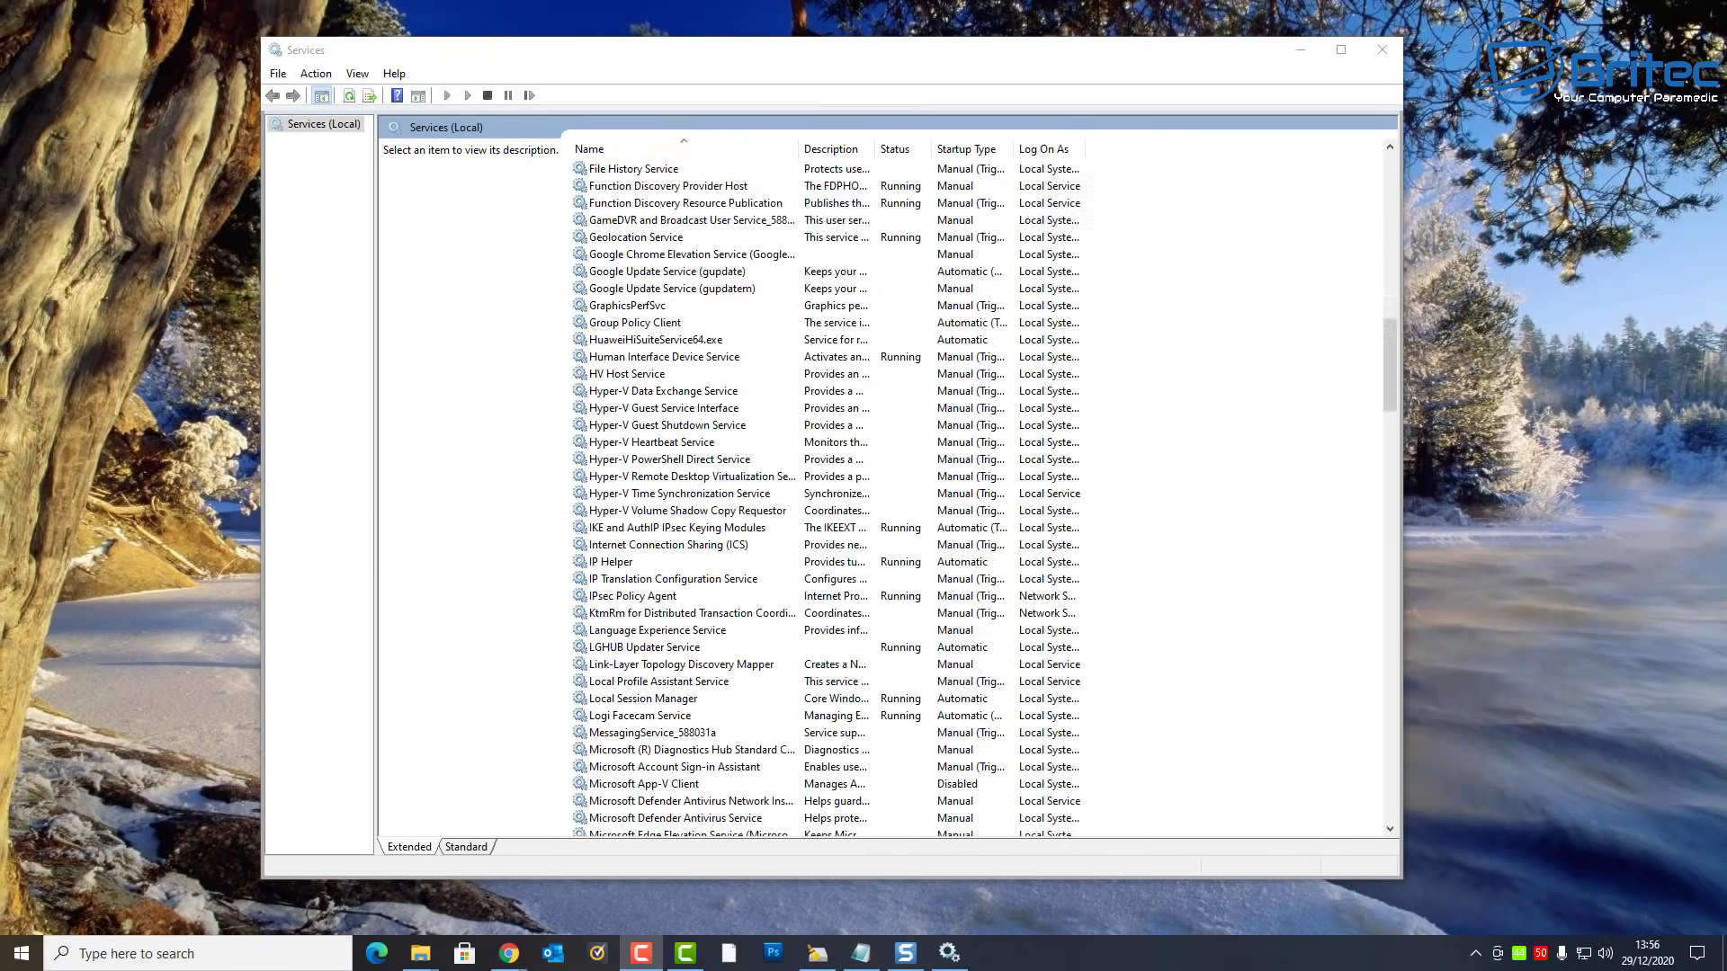
scroll(900, 500, down, 5)
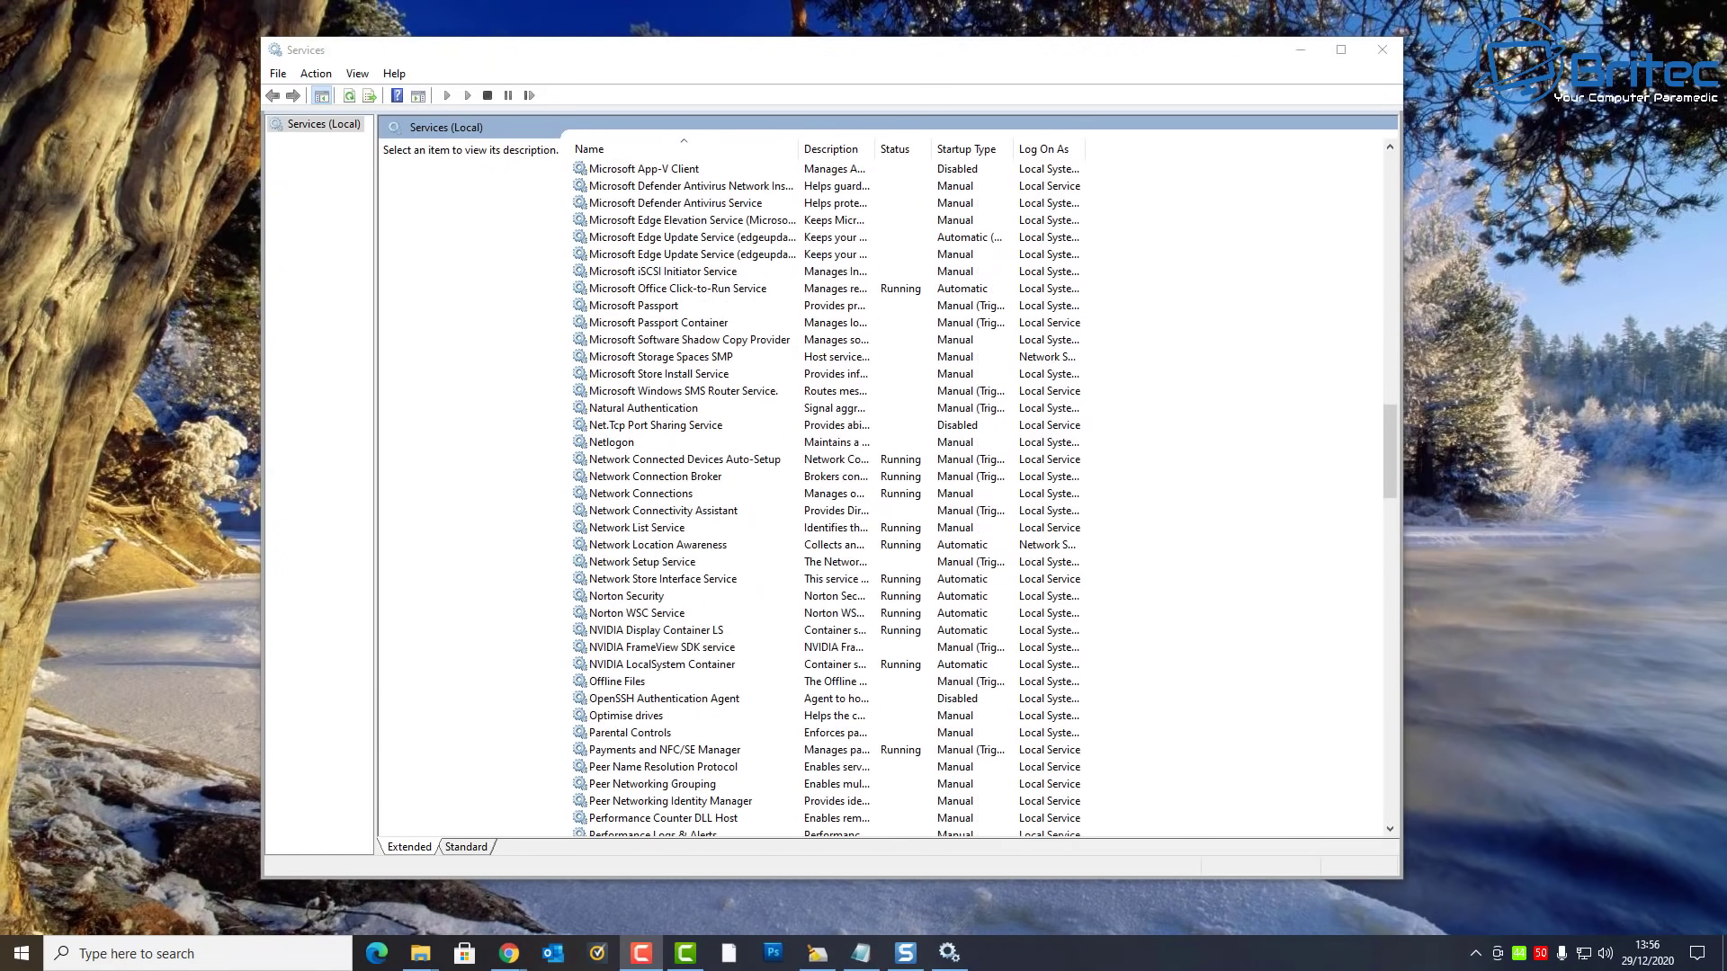
click(1299, 49)
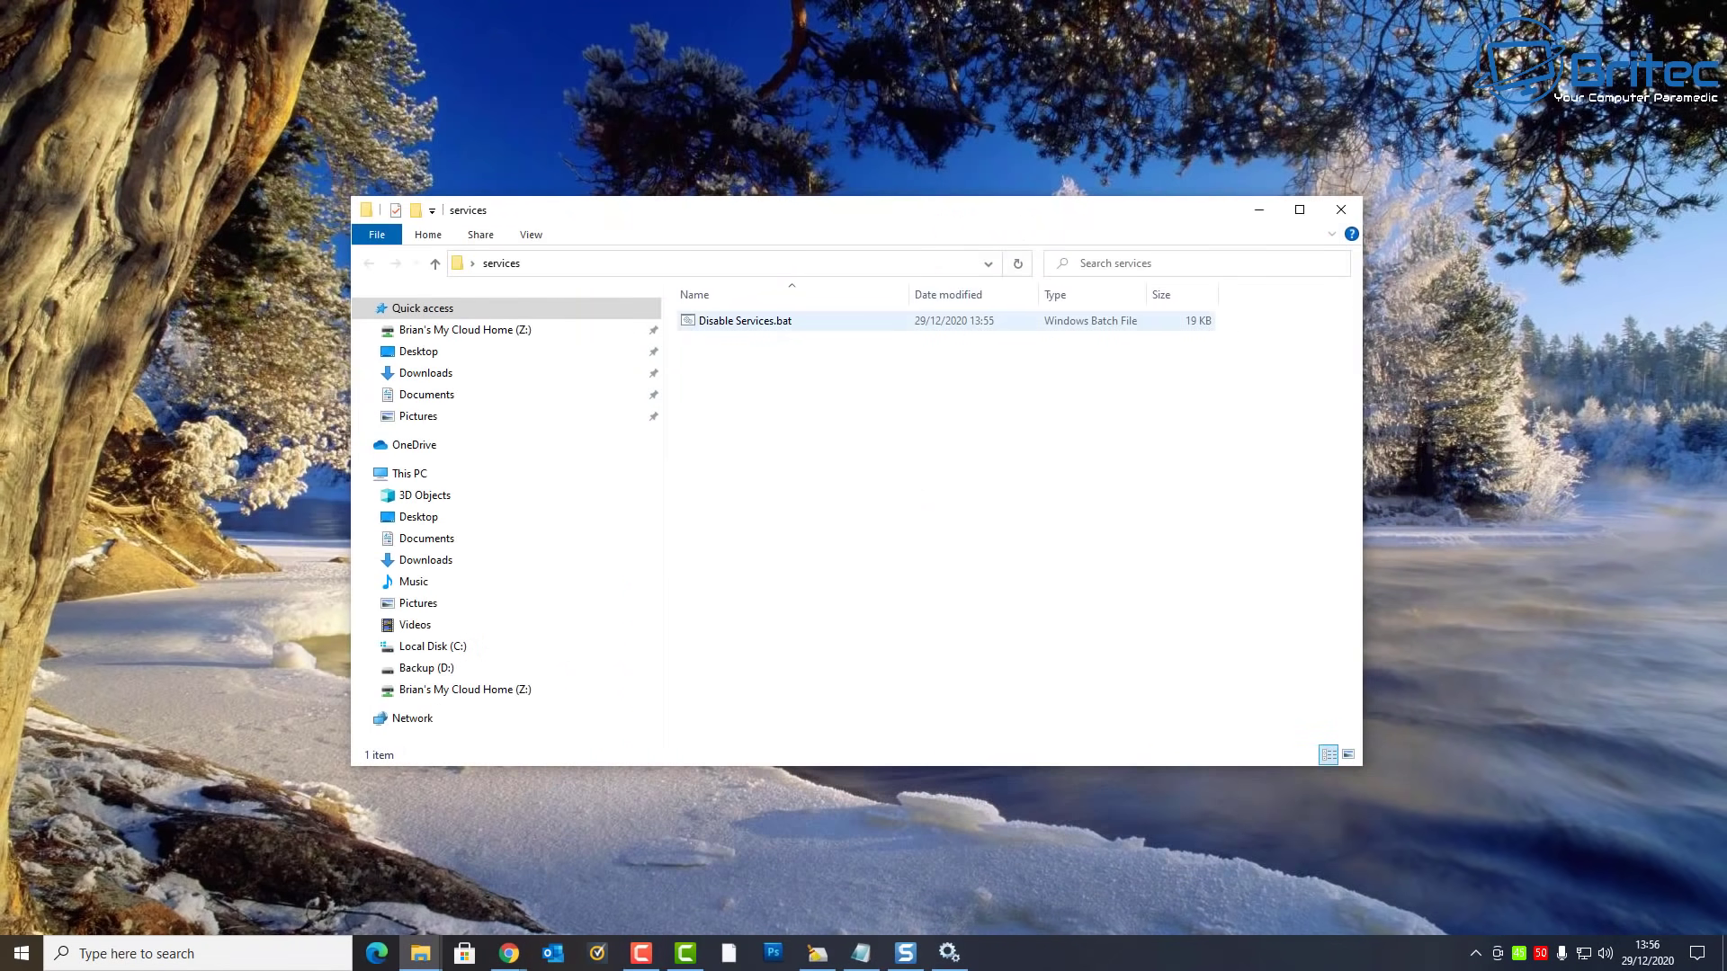
click(744, 321)
right_click(761, 323)
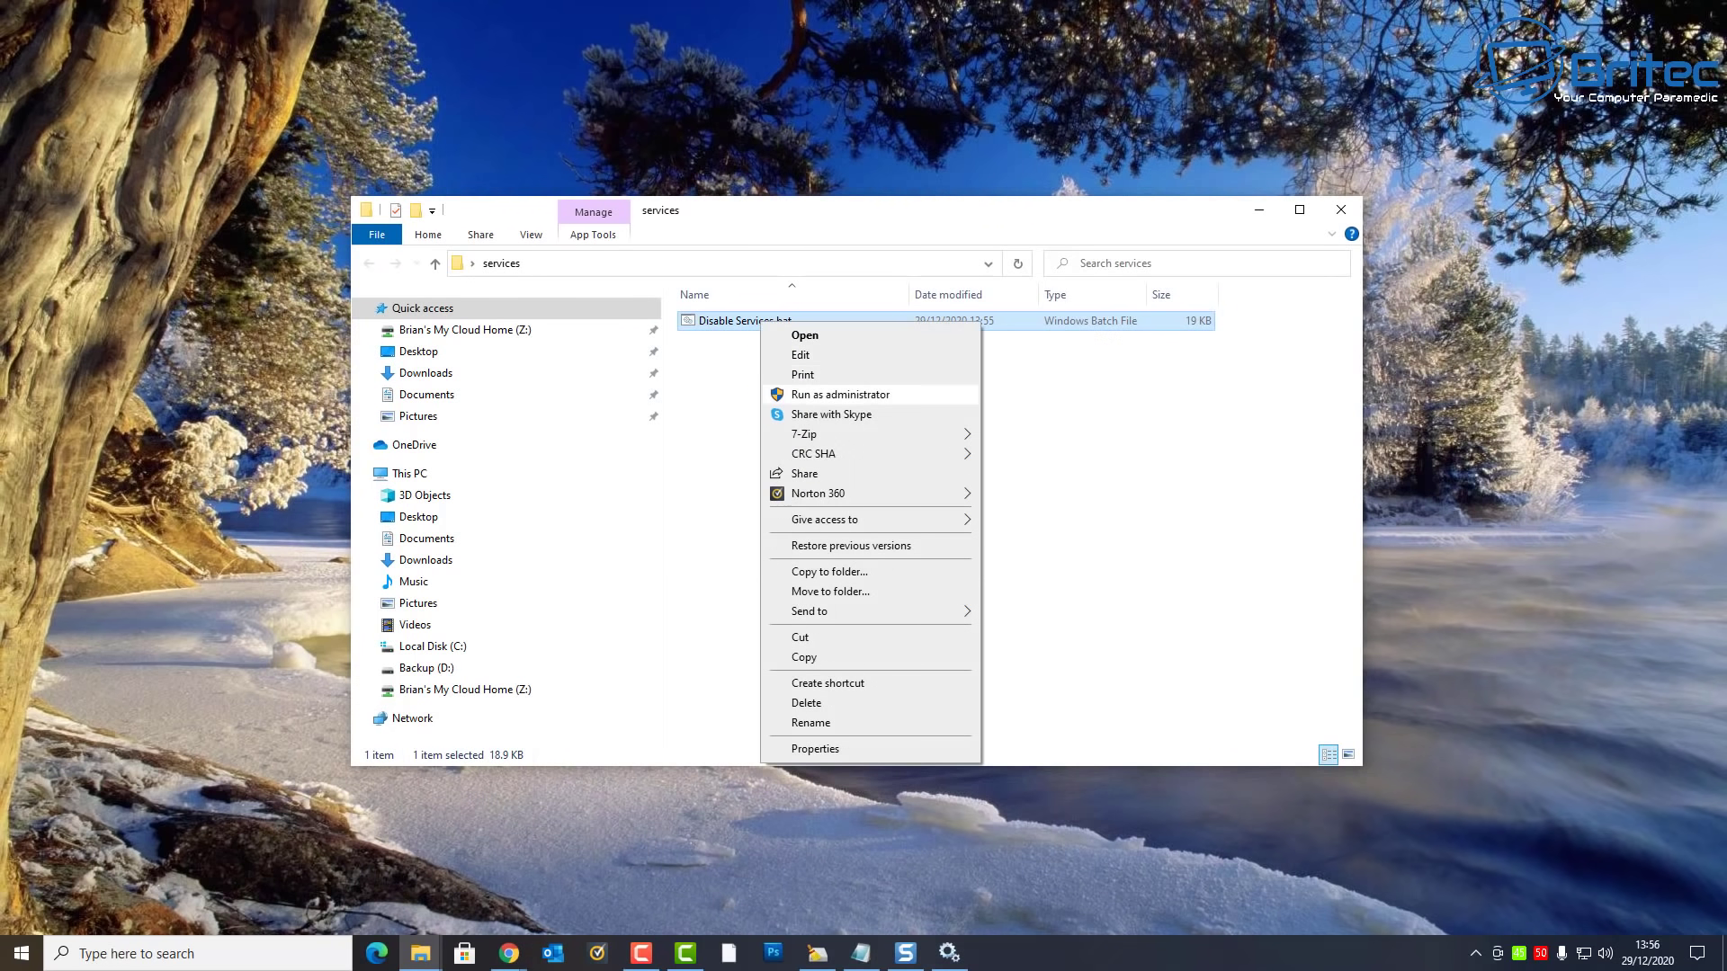
click(841, 394)
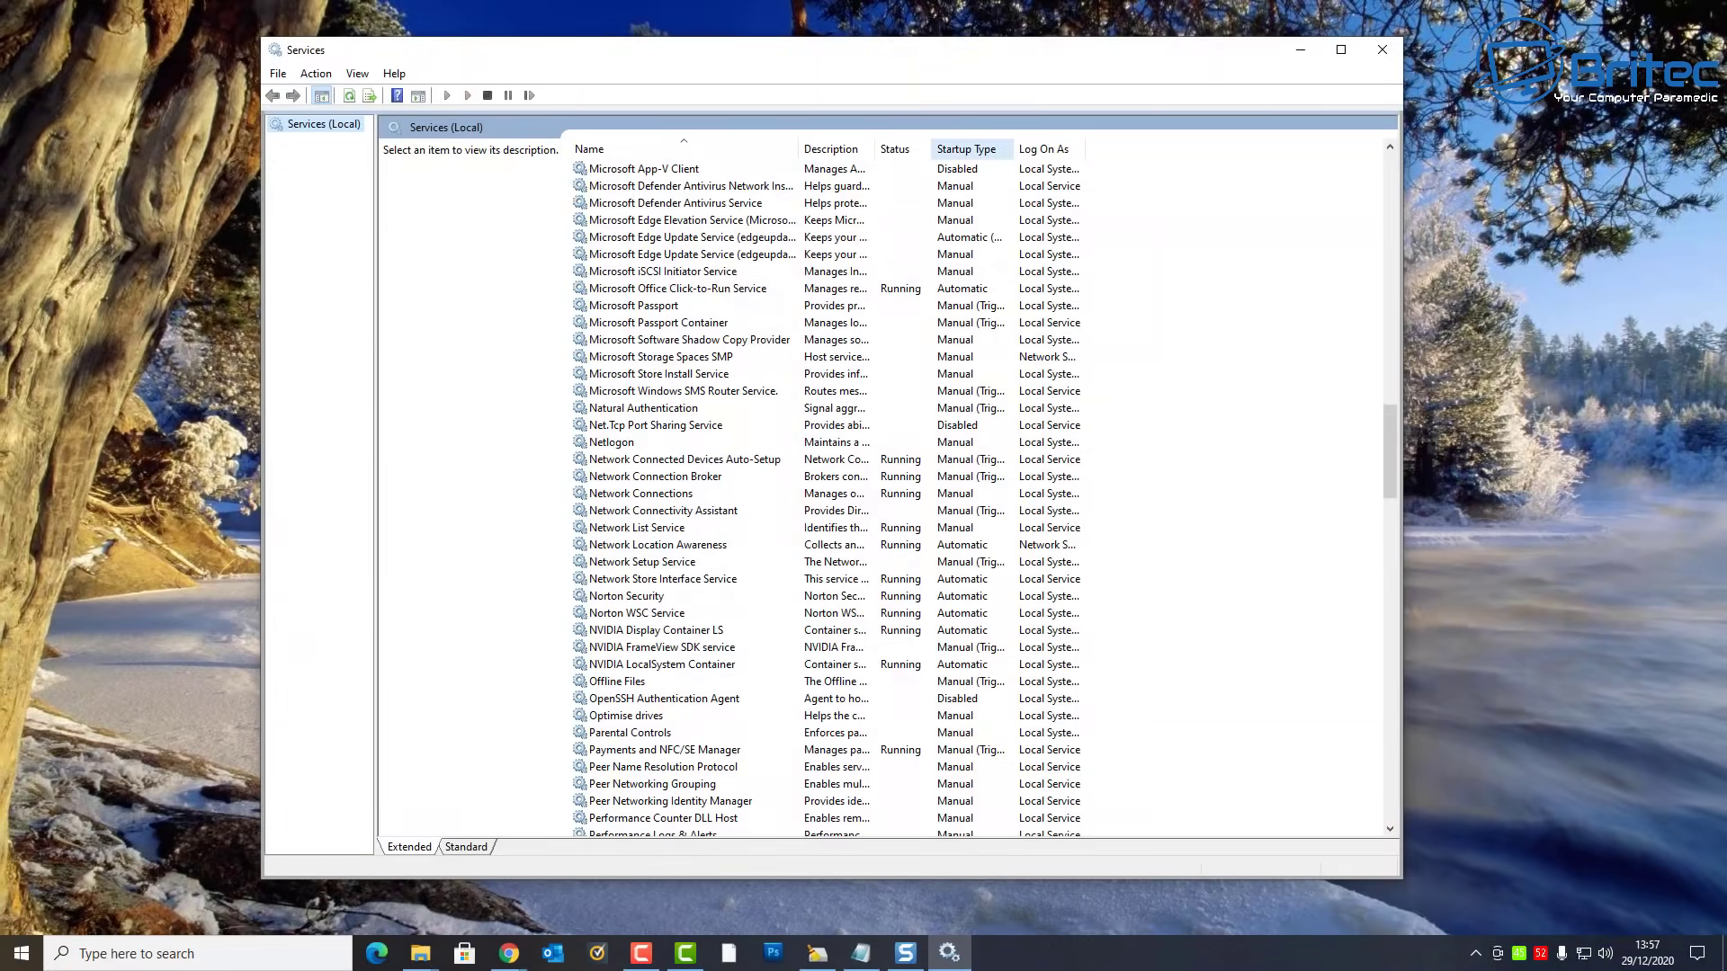
Sort and refresh services to see the Disabled ones, then select IrfanView in Programs and Features.
click(966, 148)
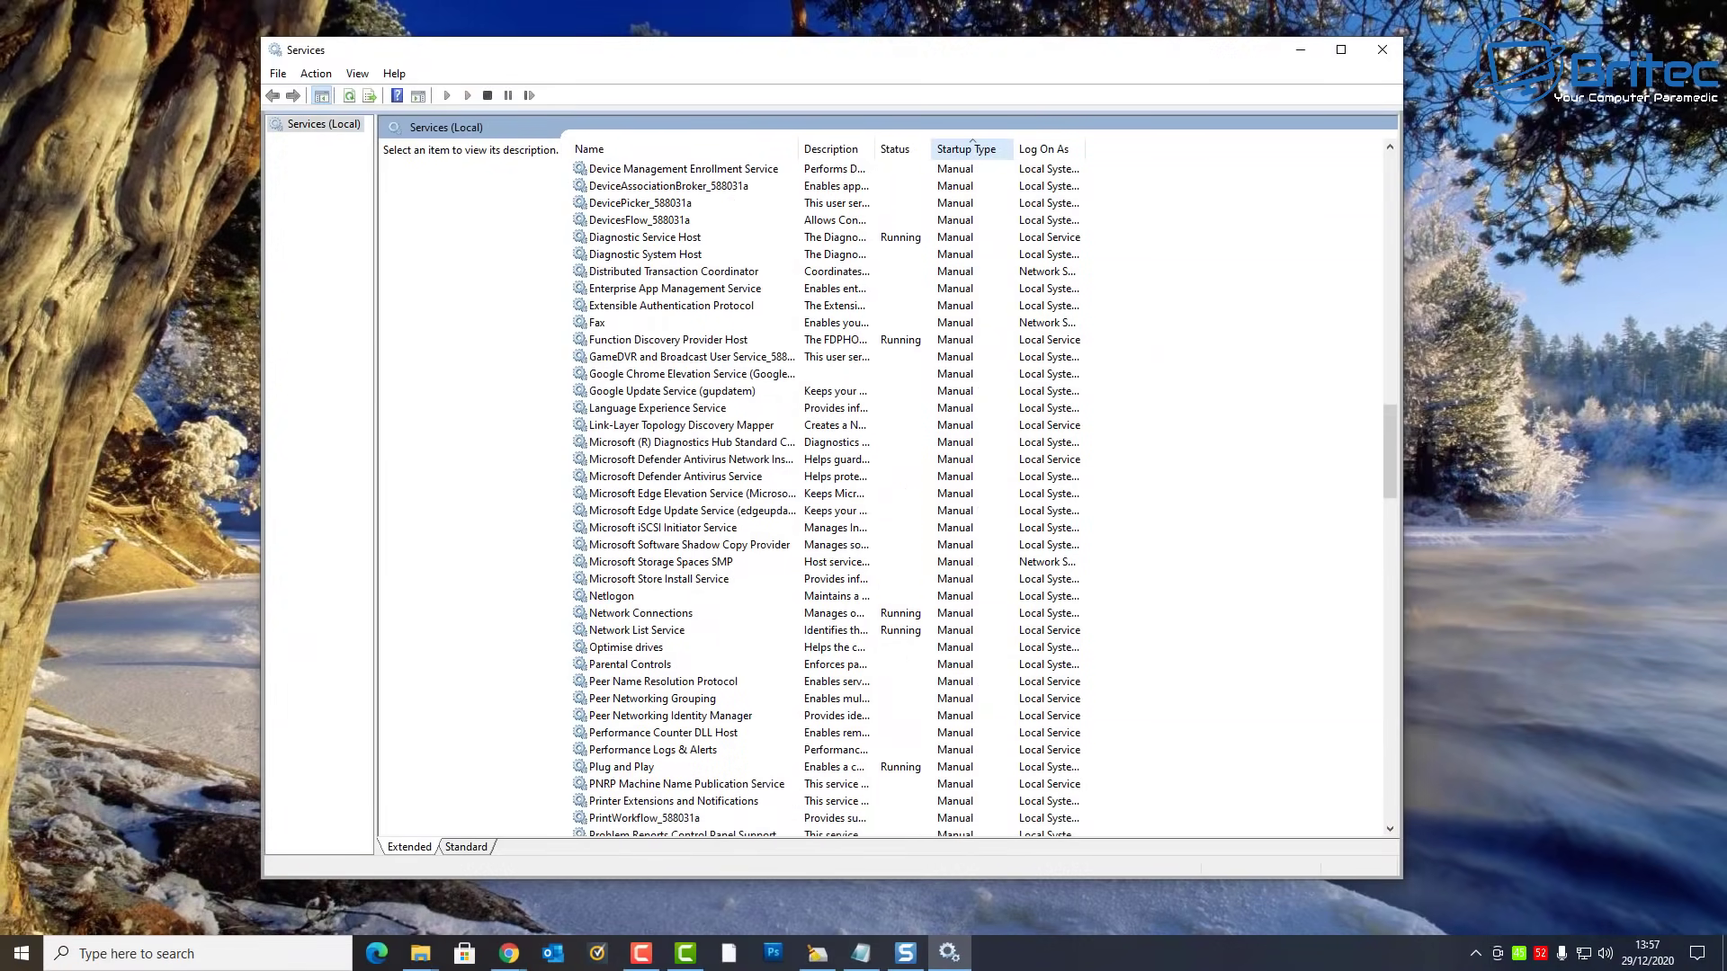
drag(1390, 452, 1389, 534)
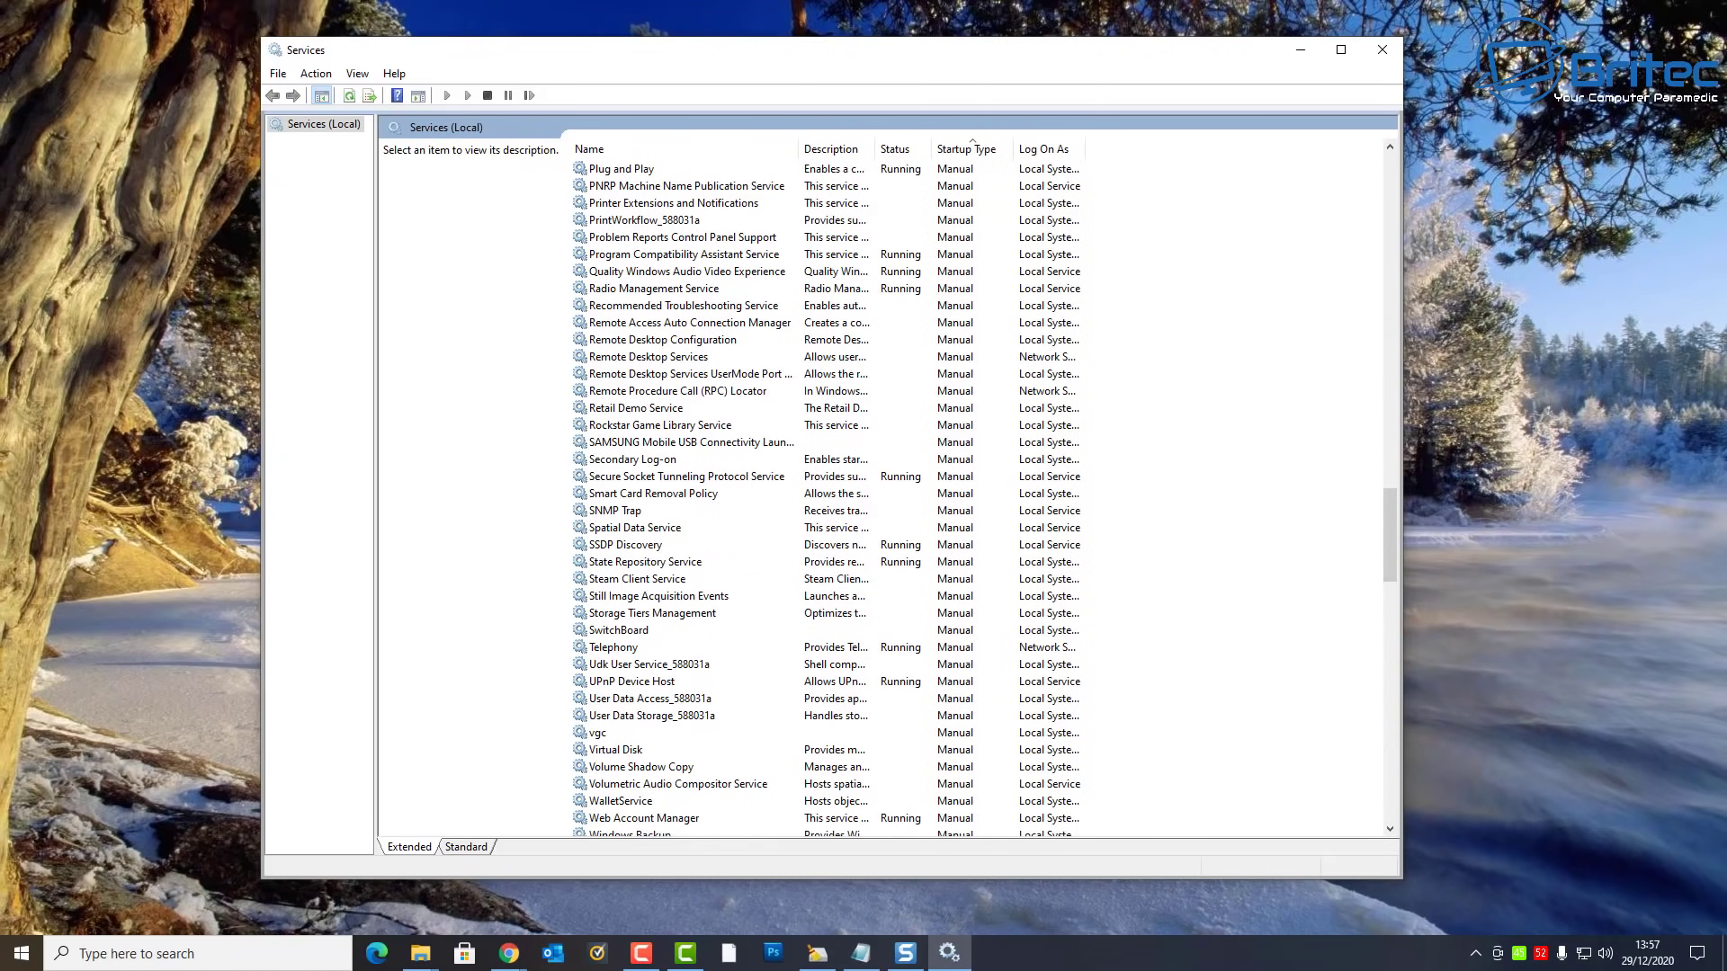
click(350, 95)
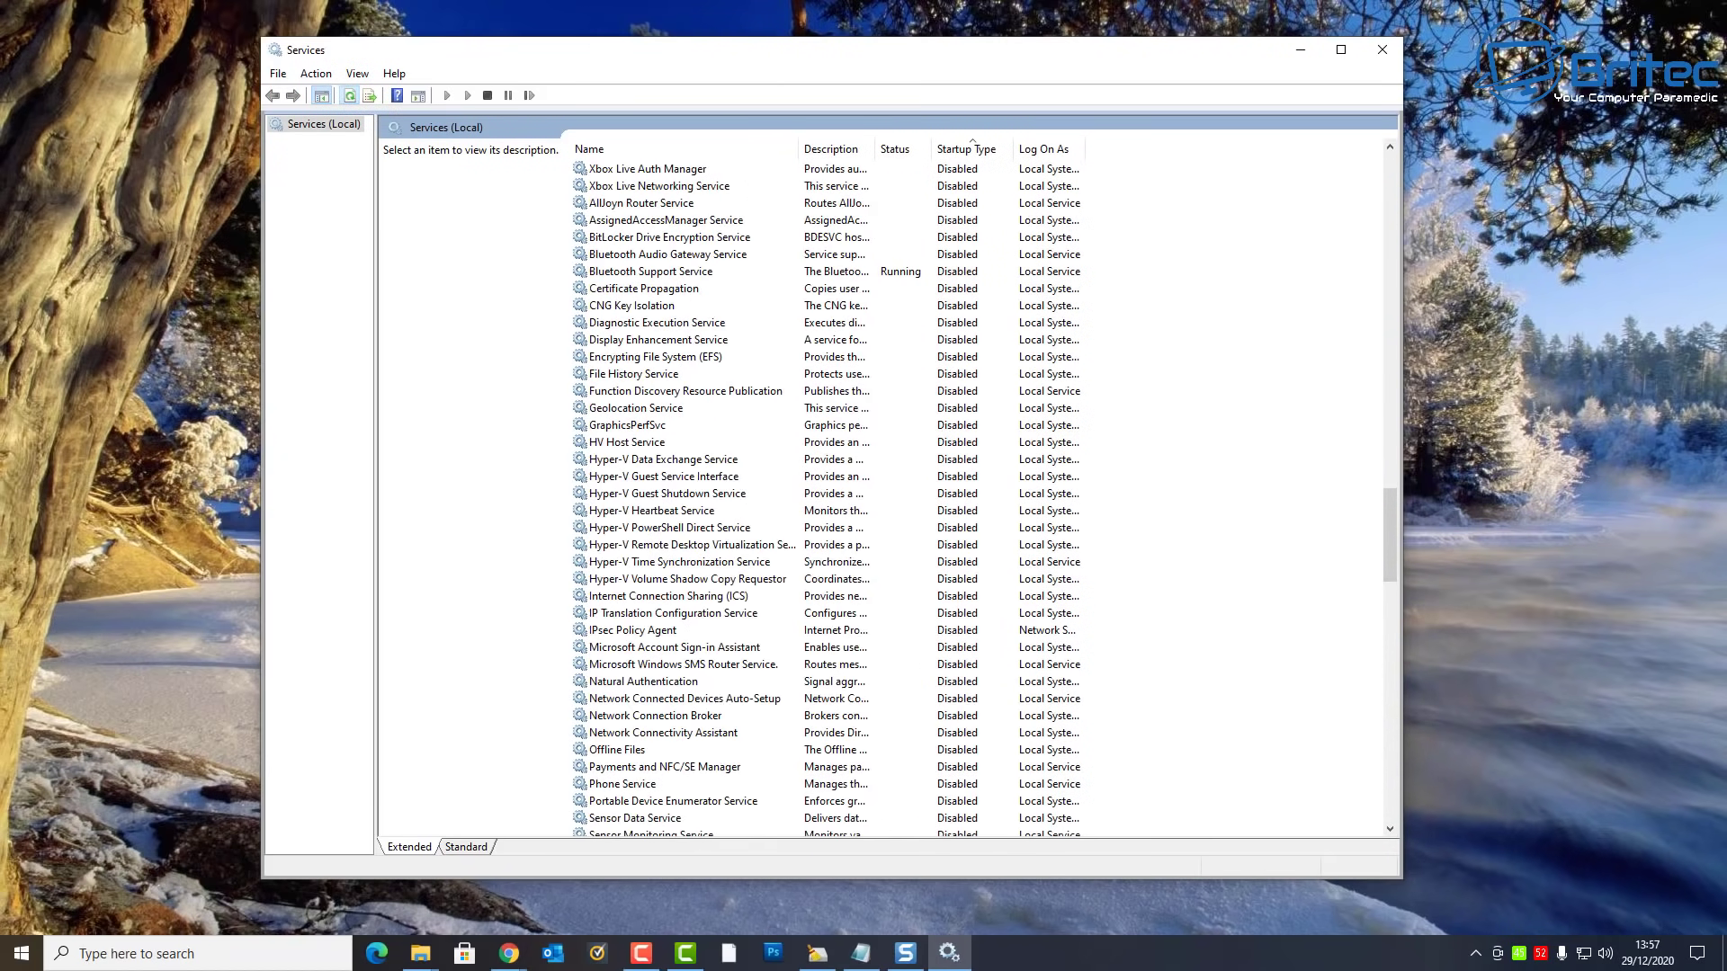
drag(1389, 536, 1390, 583)
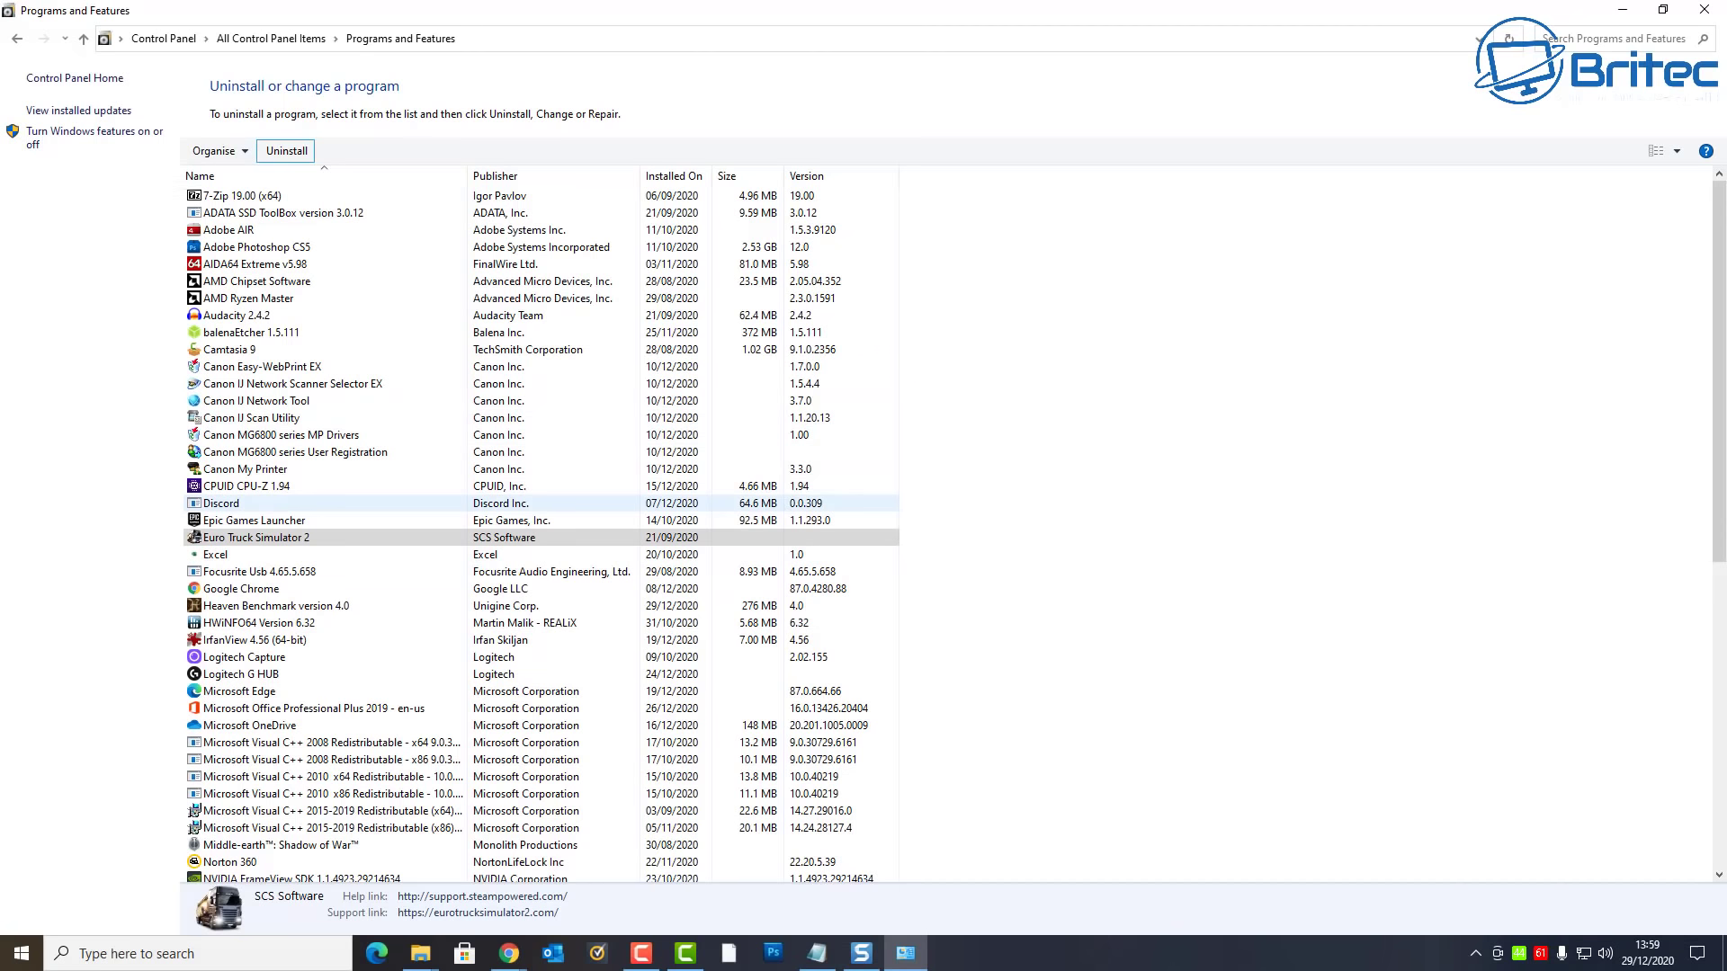
click(260, 640)
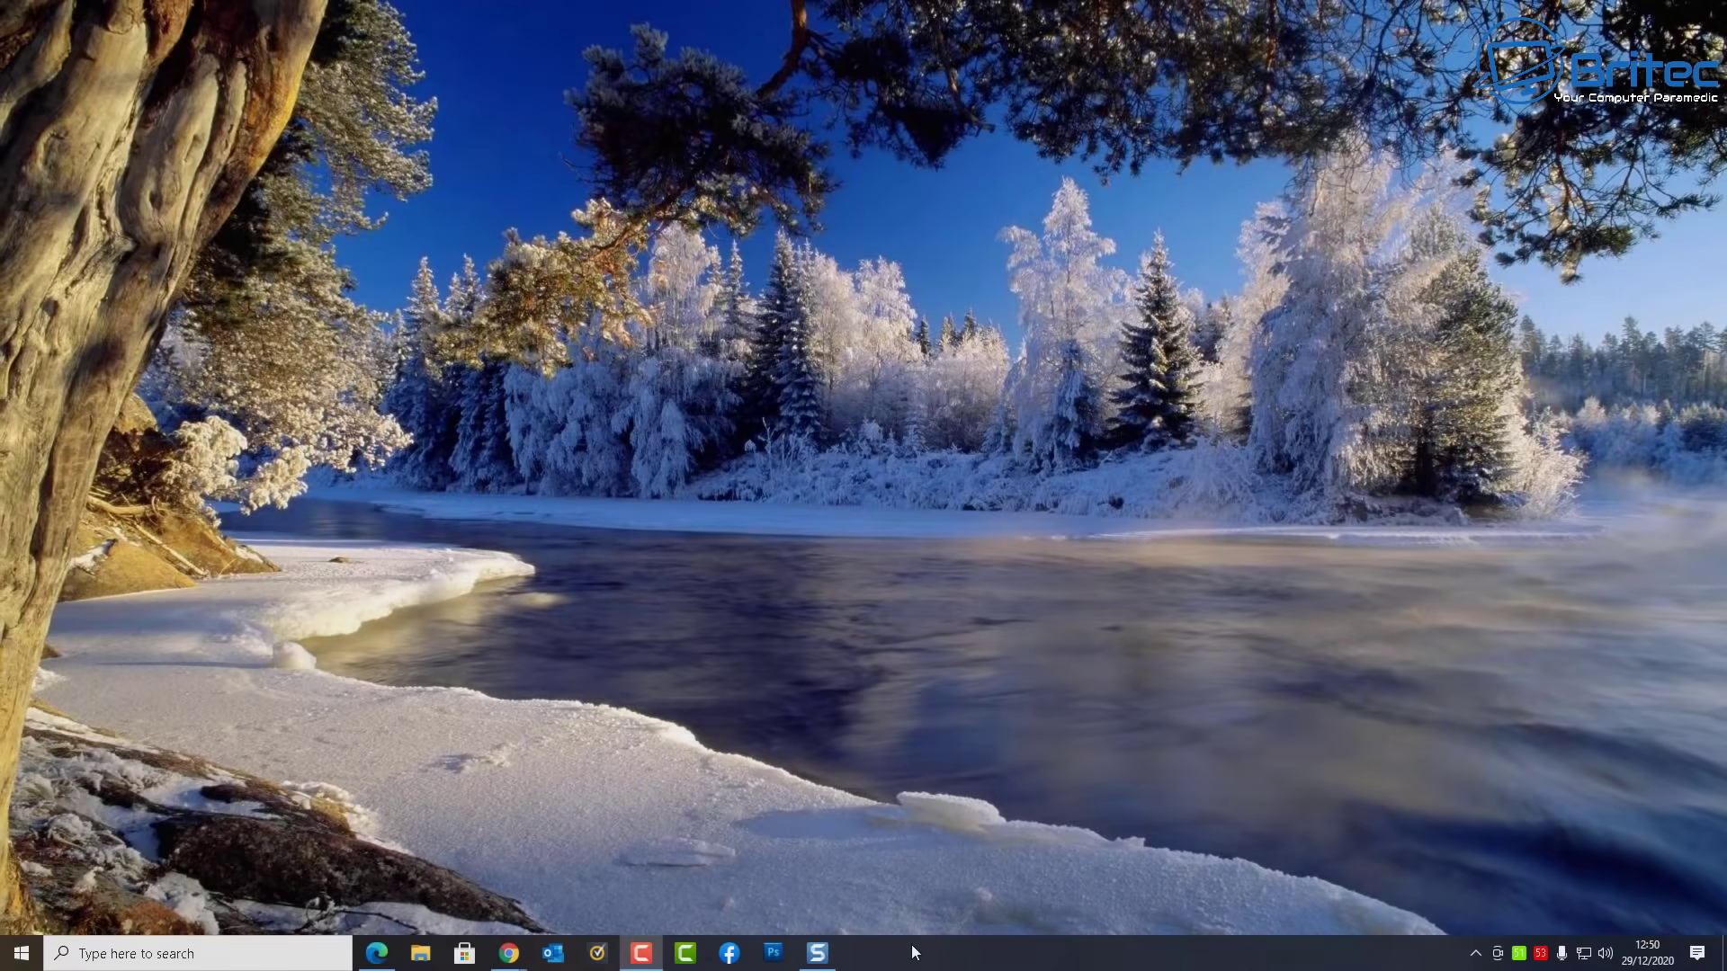
Check Task Manager's Start-up list, confirming Skype, OneDrive and Steam Client Bootstrapper are disabled, then close it.
right_click(926, 953)
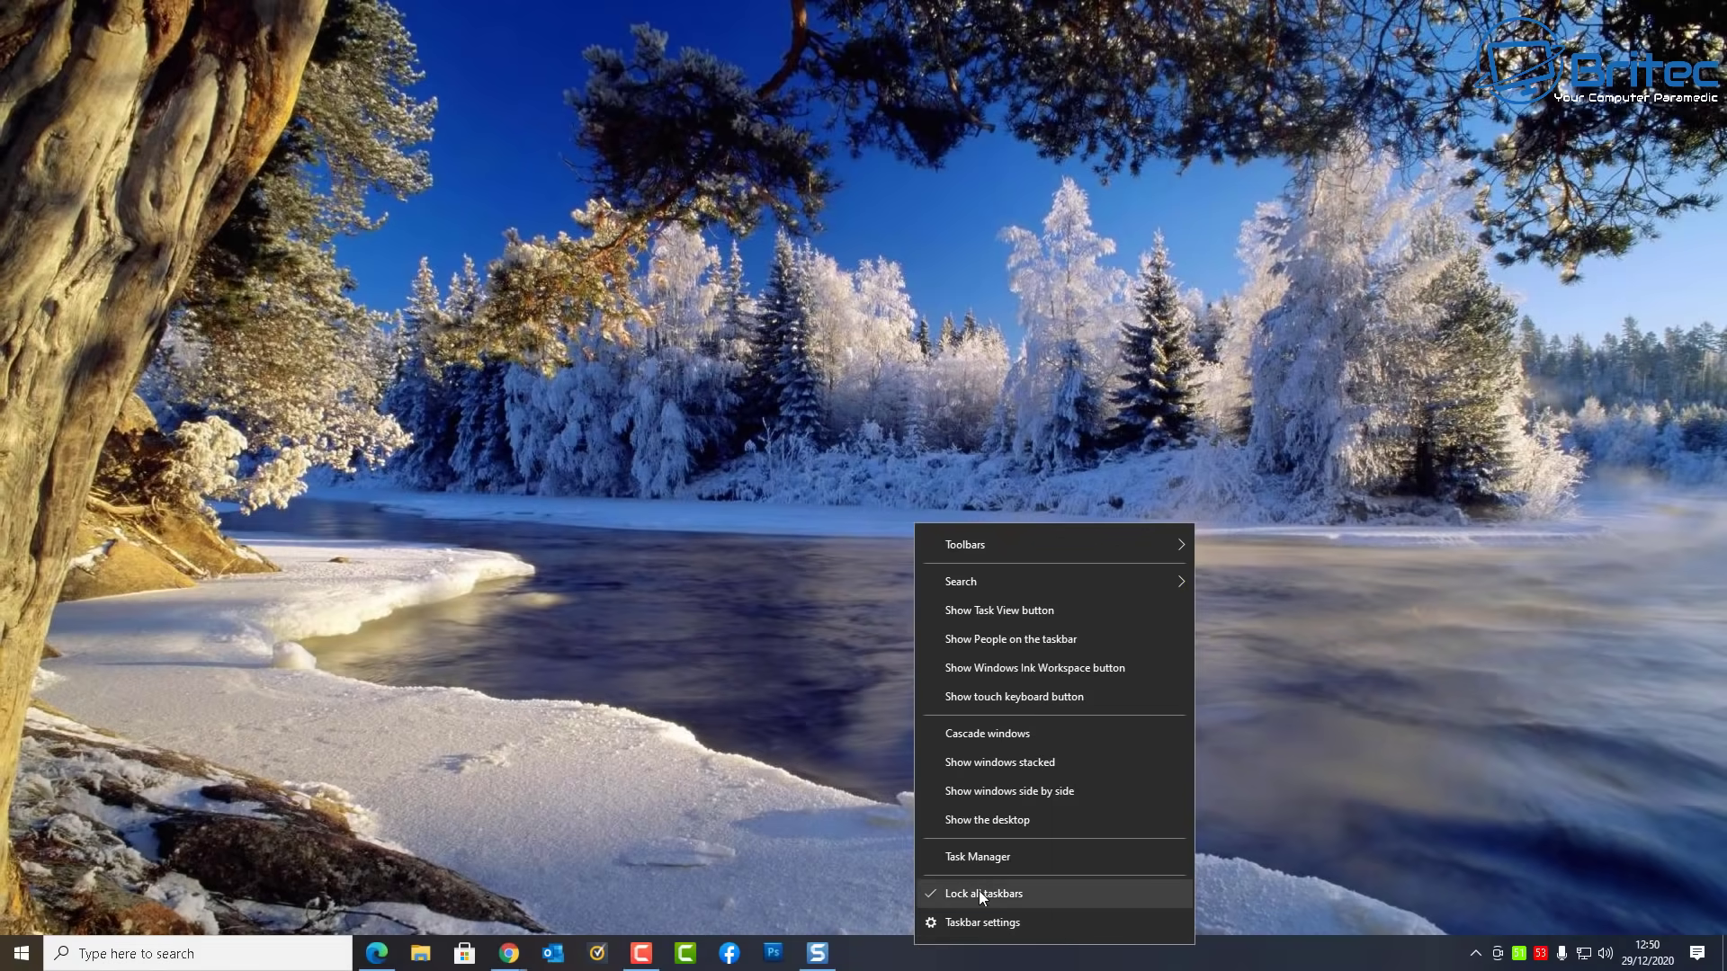
click(986, 858)
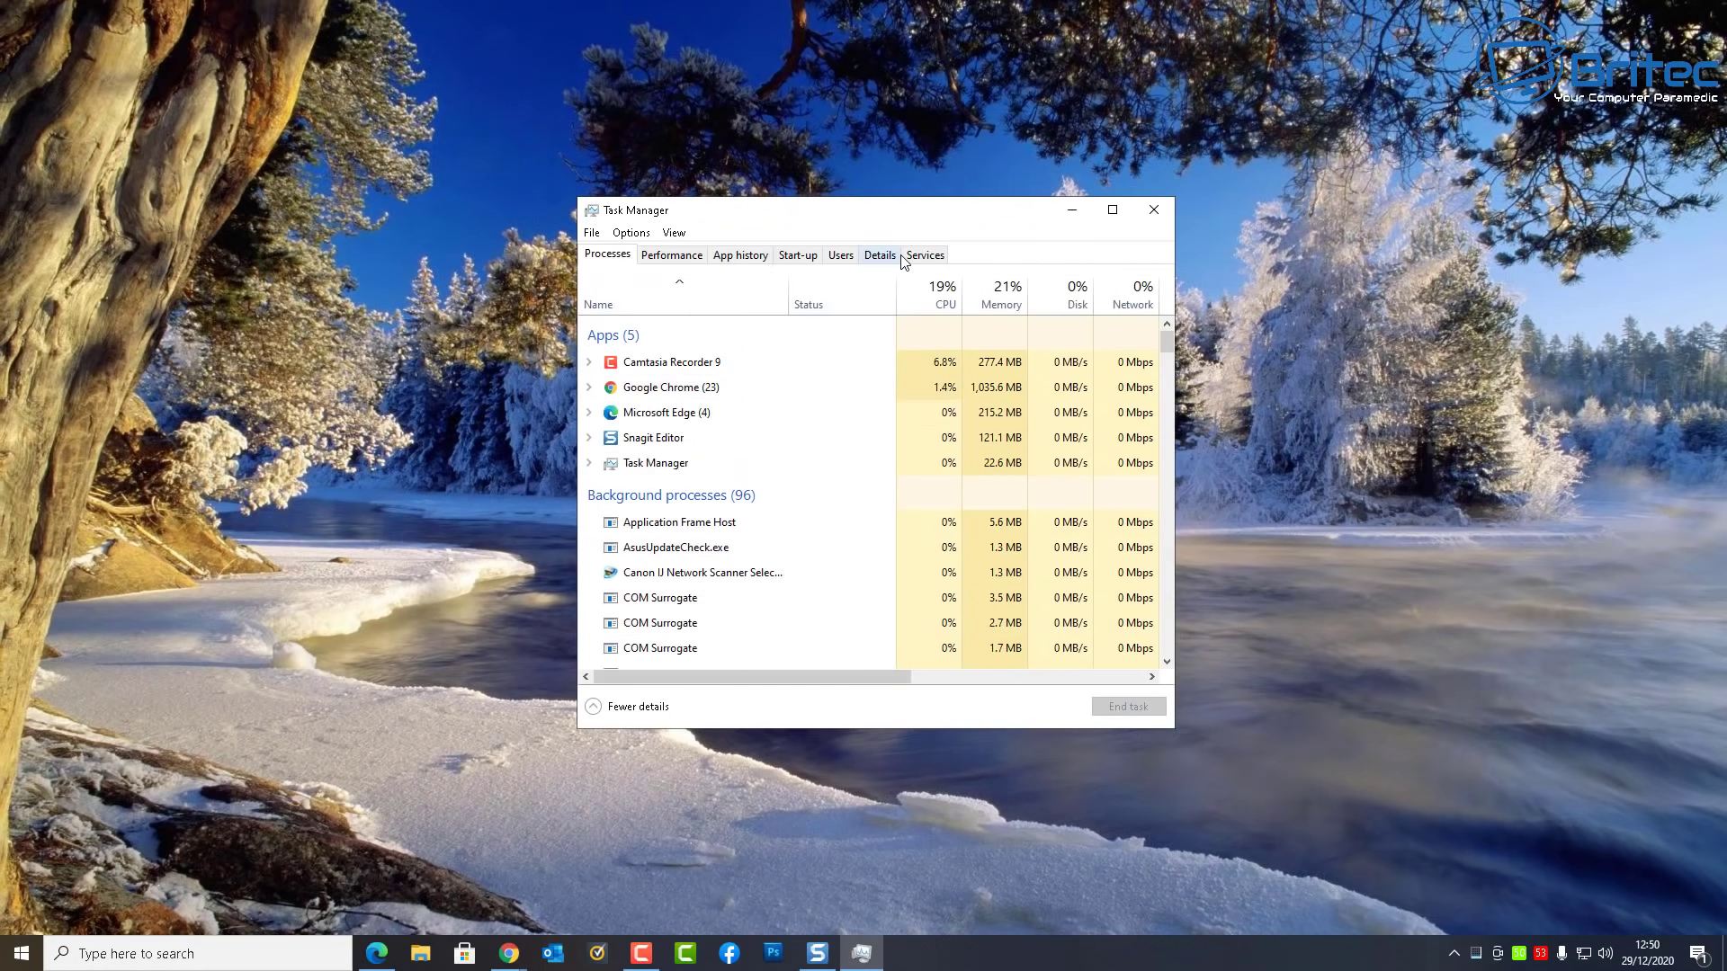
click(798, 257)
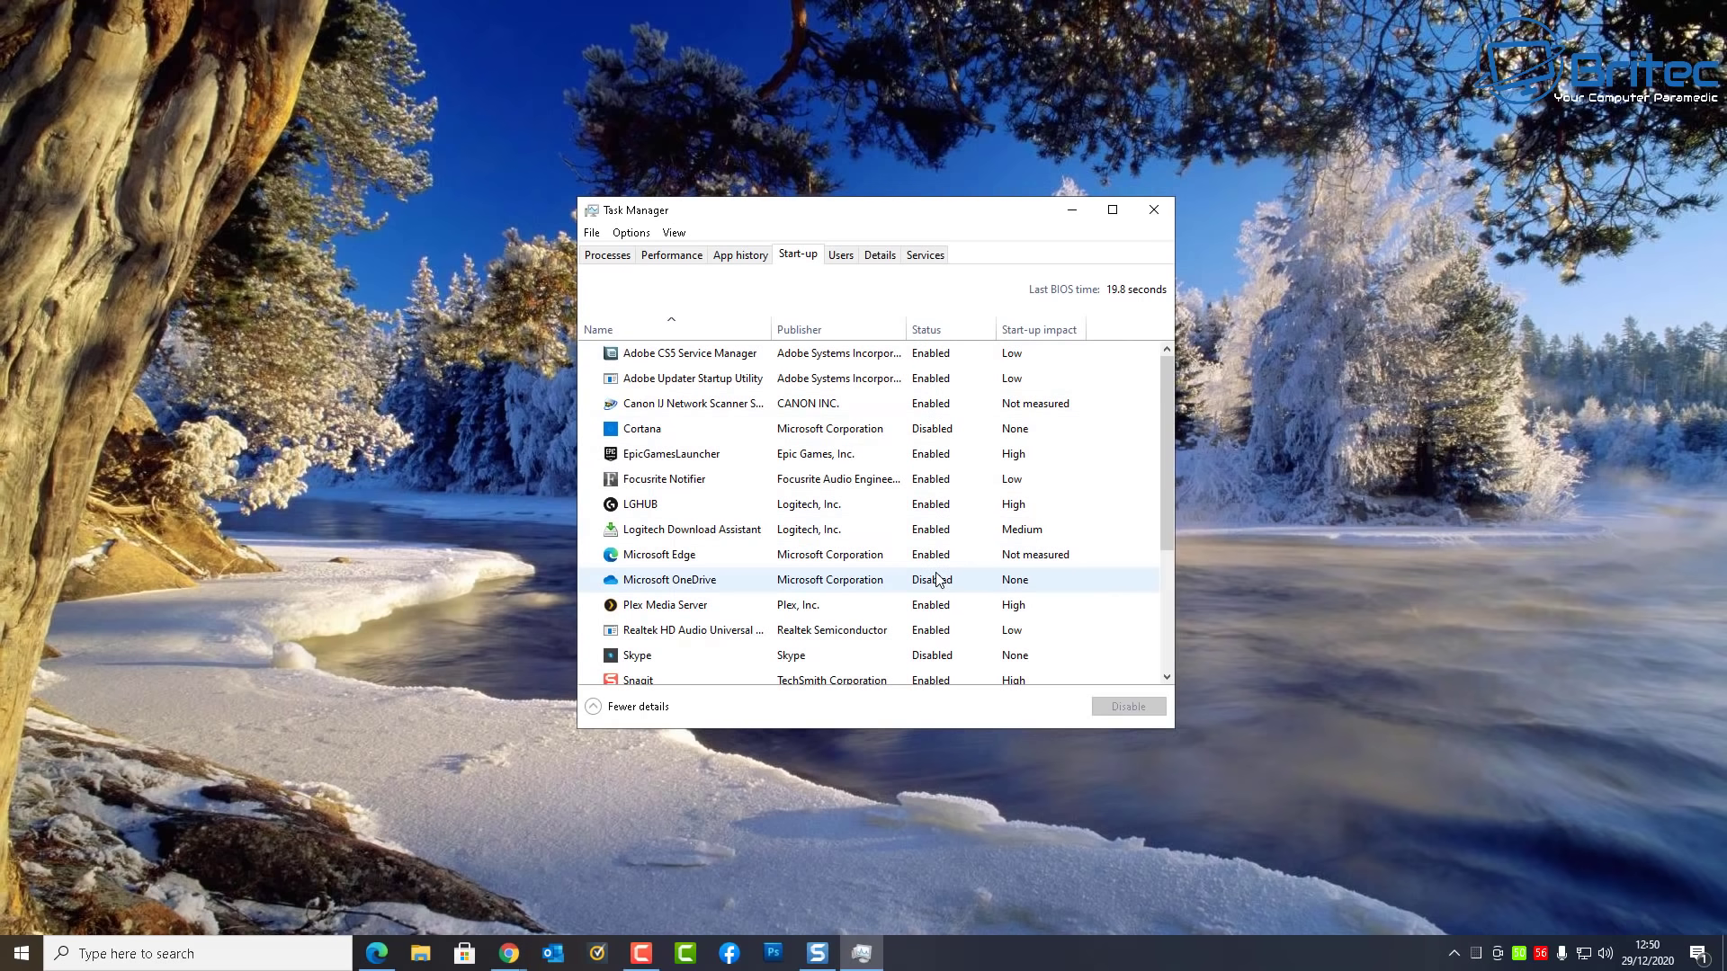
scroll(936, 579, down, 2)
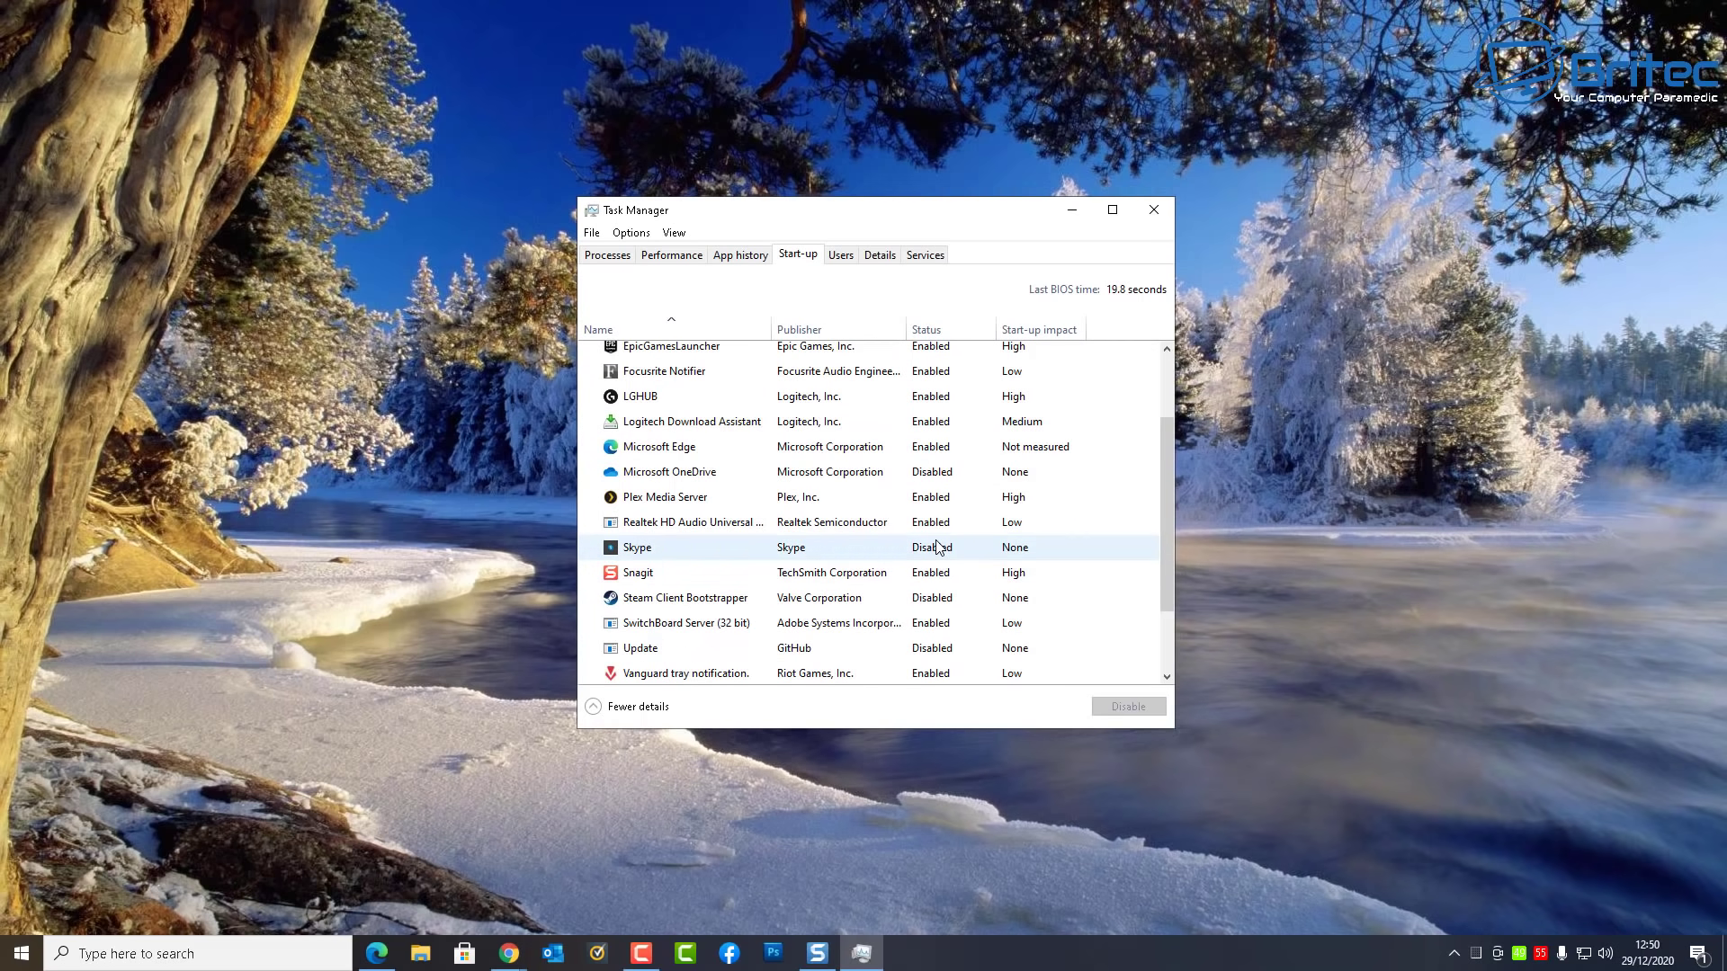
scroll(936, 548, down, 1)
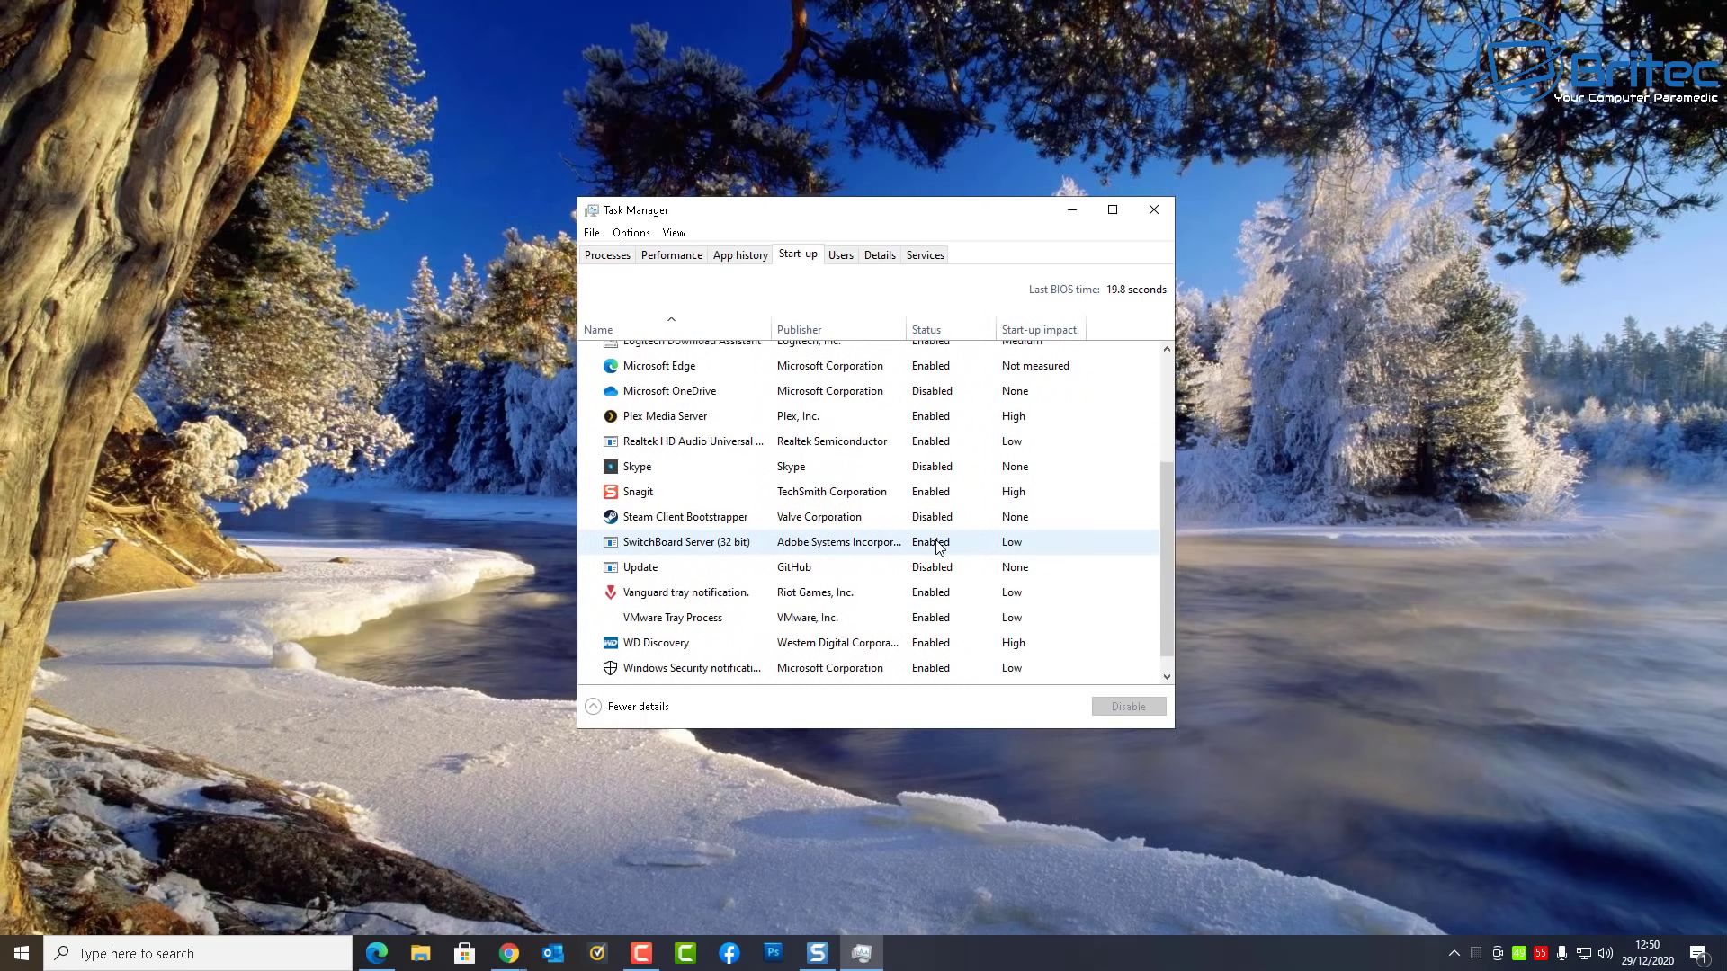
scroll(936, 548, down, 1)
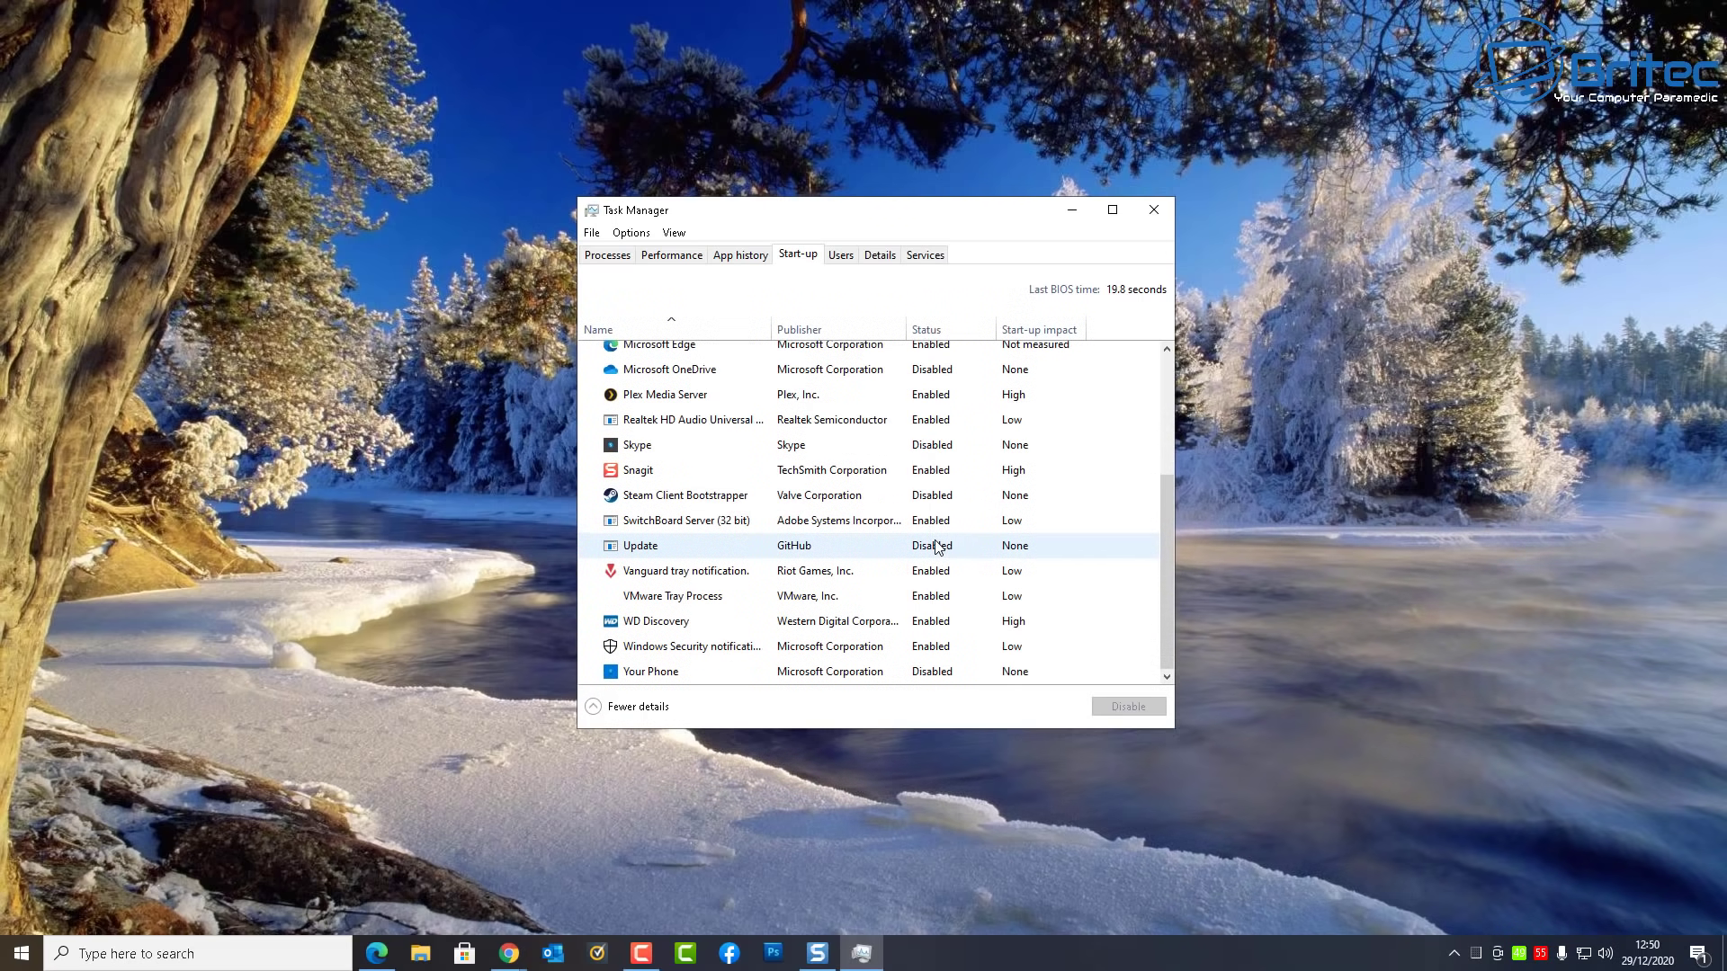
scroll(936, 546, up, 3)
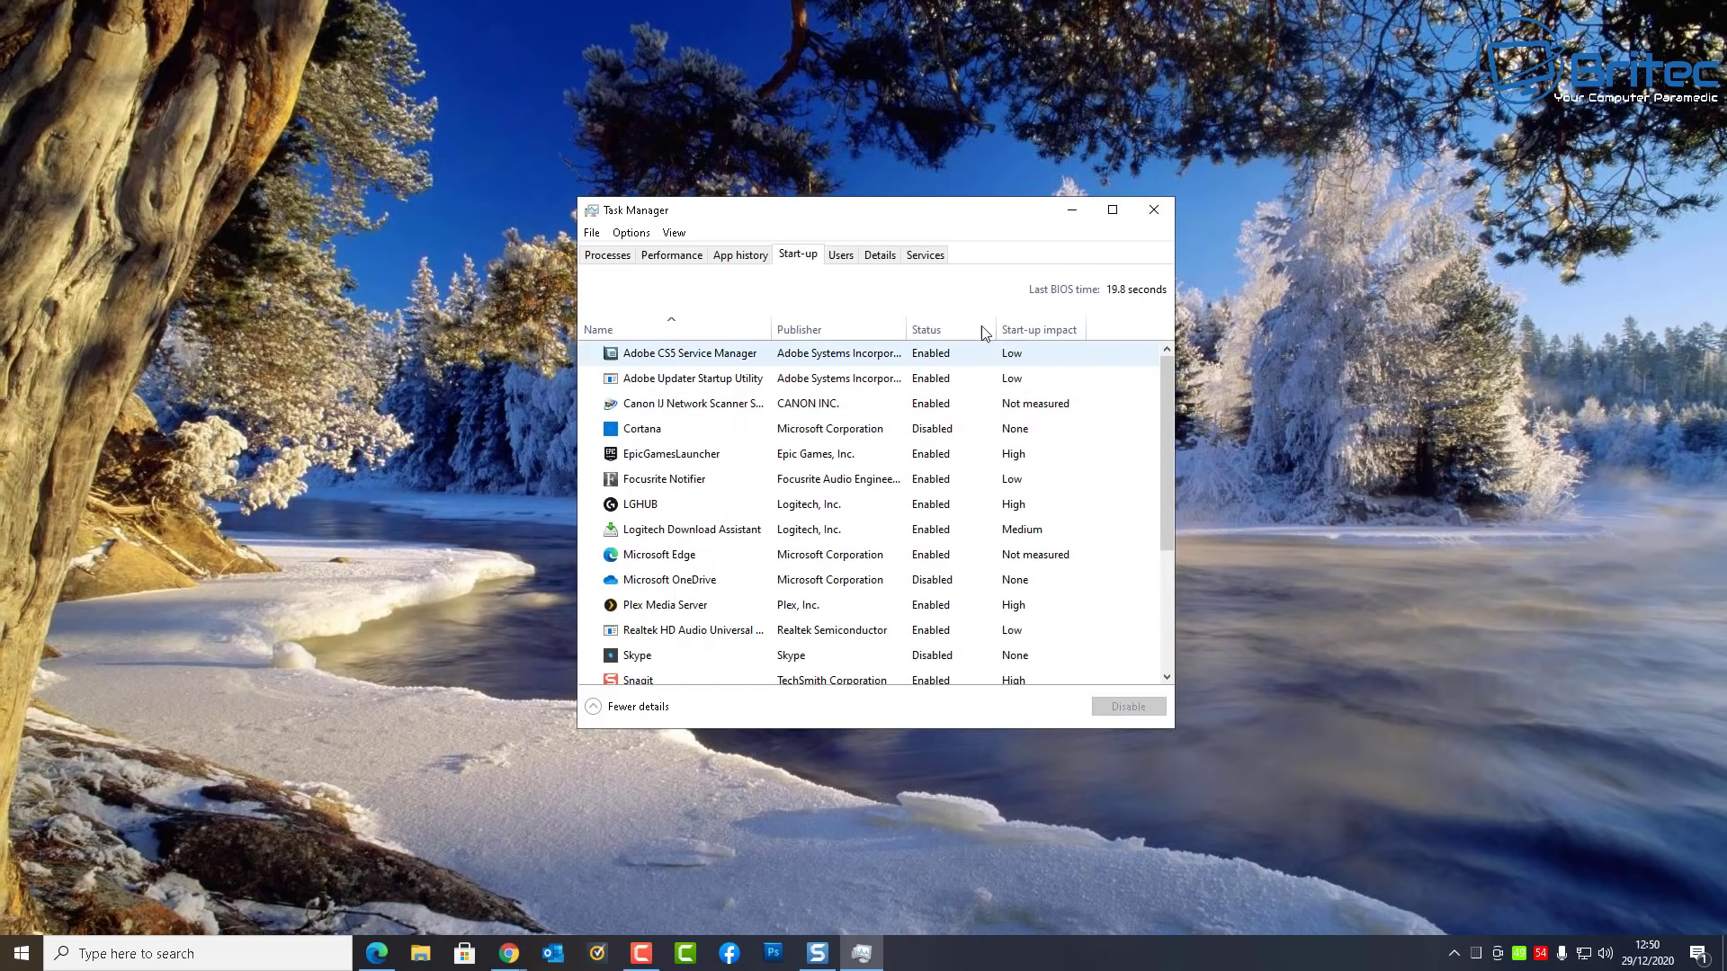
click(1146, 218)
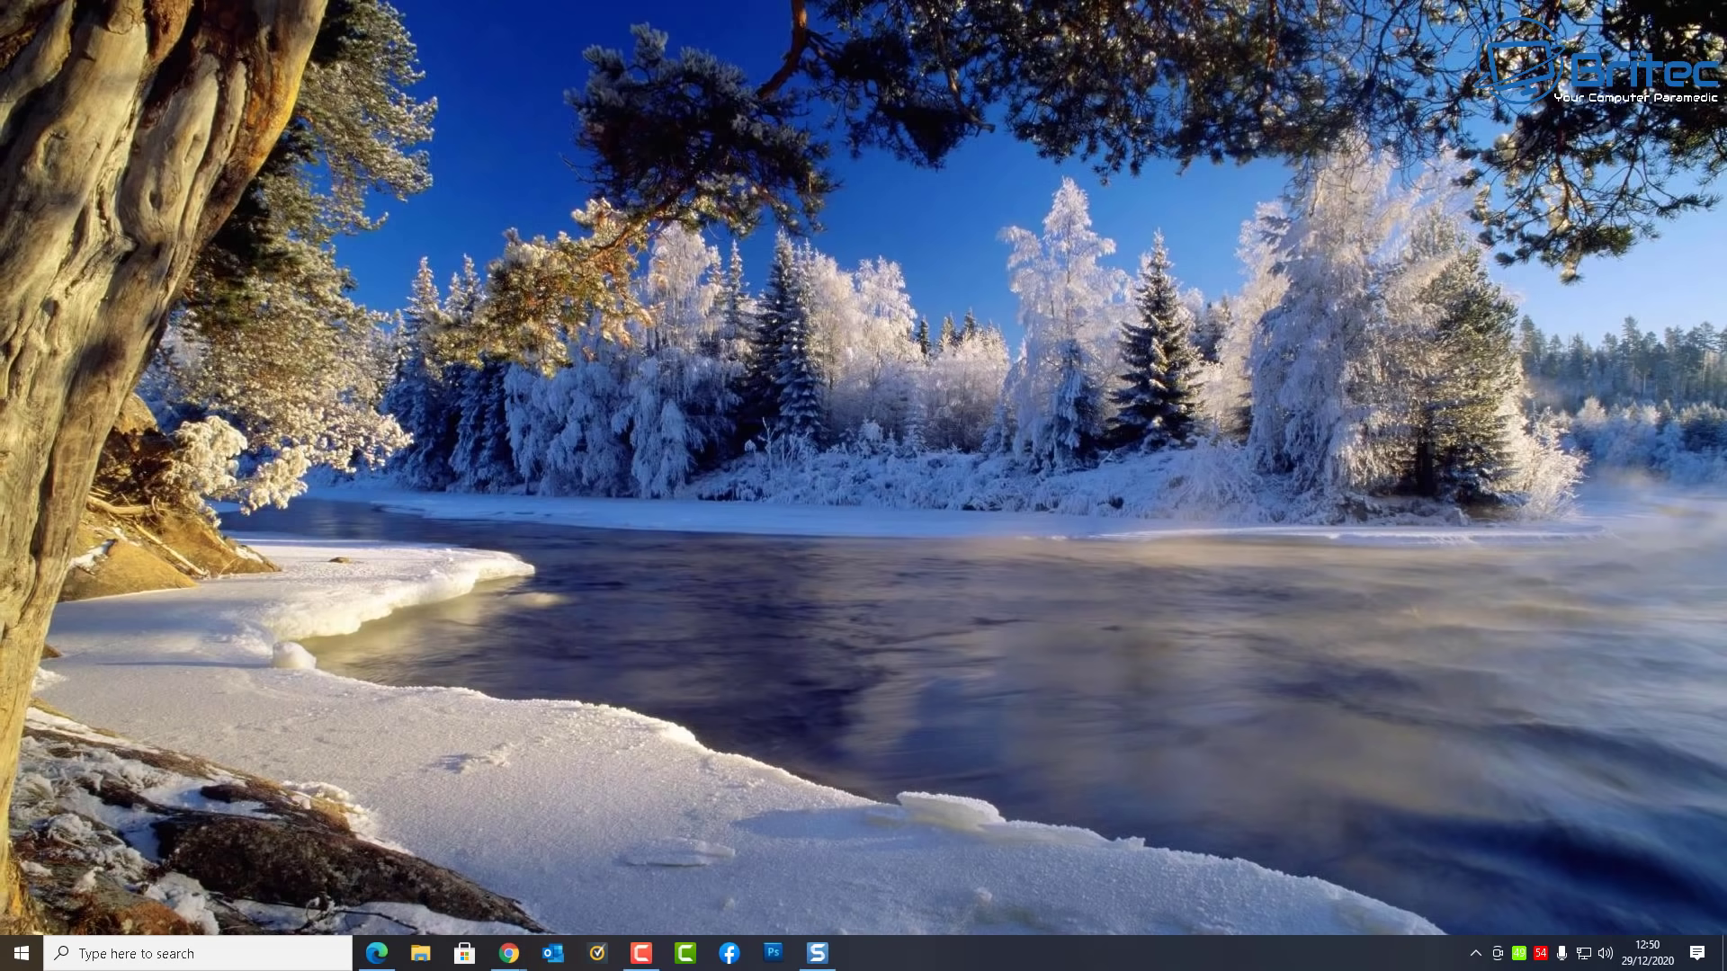